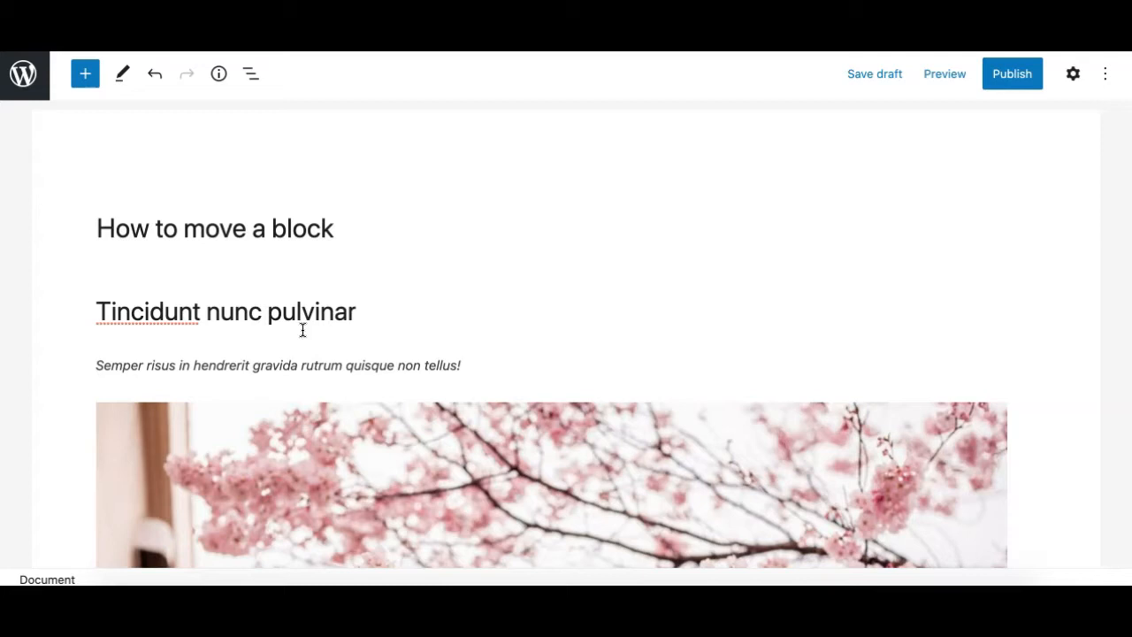
# Step: Move the "Tincidunt nunc pulvinar" heading down one block at a time until it sits just below the Viverra button
pyautogui.click(334, 311)
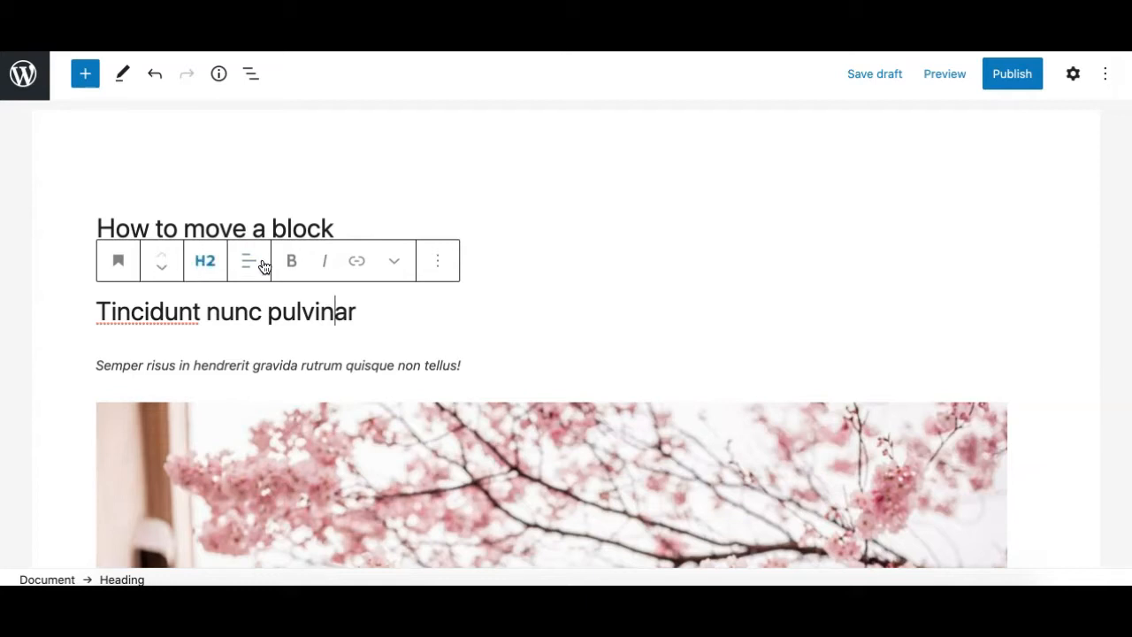
pyautogui.click(247, 313)
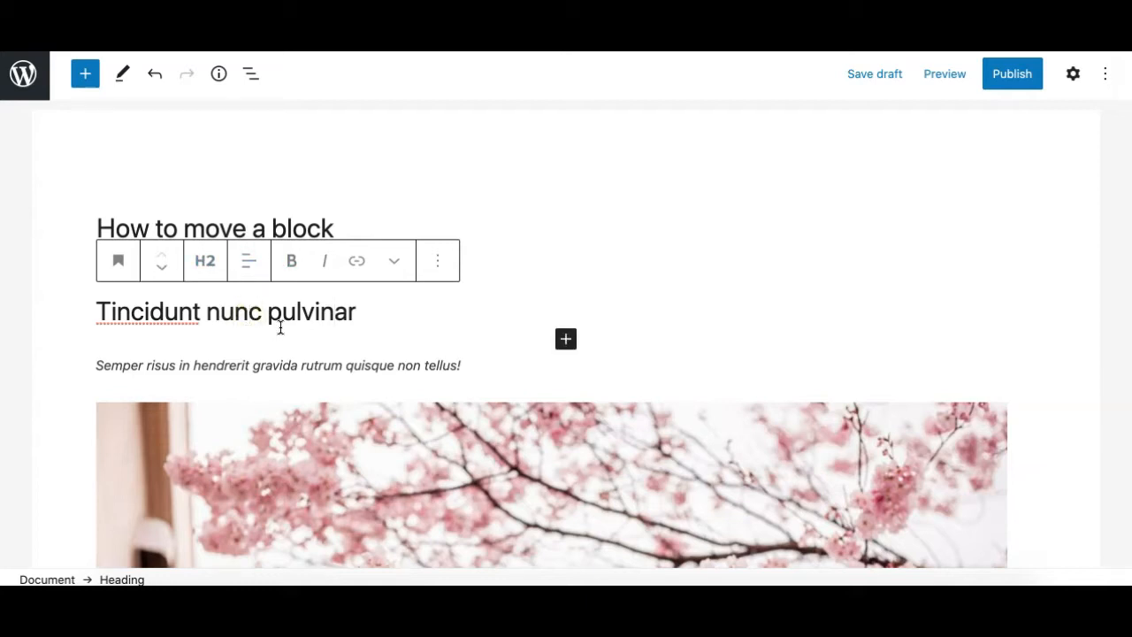
pyautogui.click(165, 272)
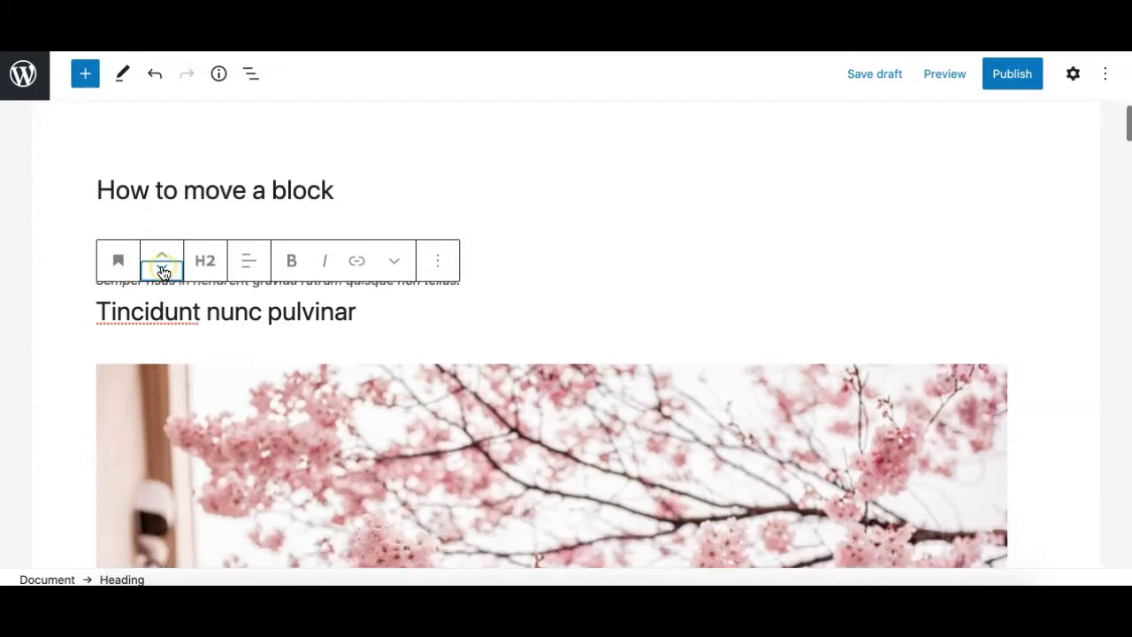
pyautogui.click(164, 272)
pyautogui.click(163, 272)
pyautogui.click(164, 272)
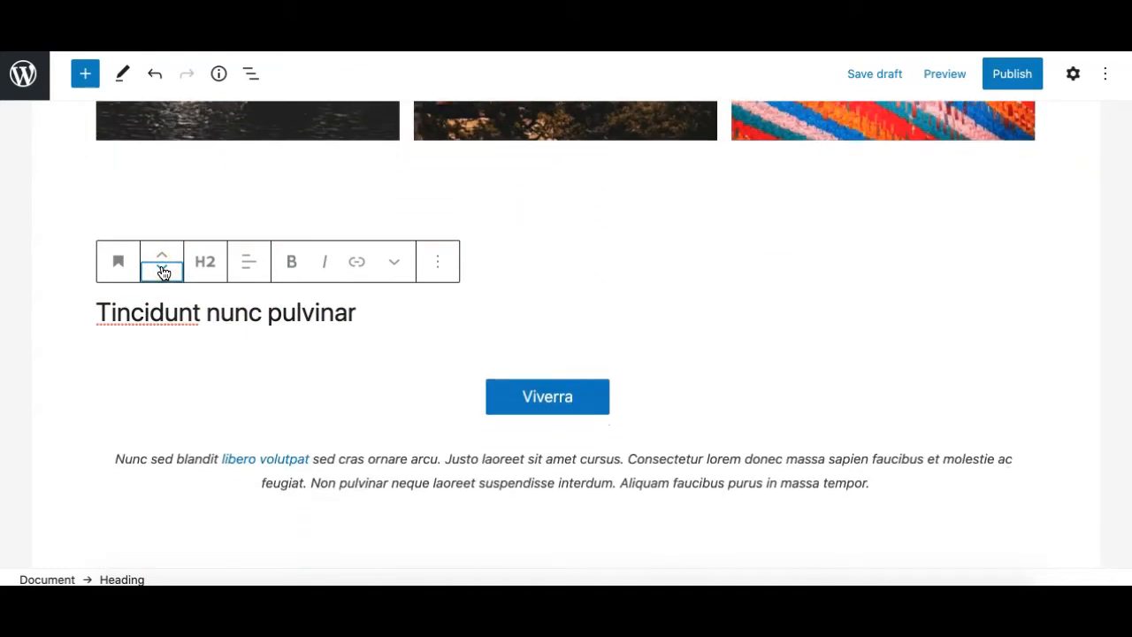
pyautogui.click(163, 272)
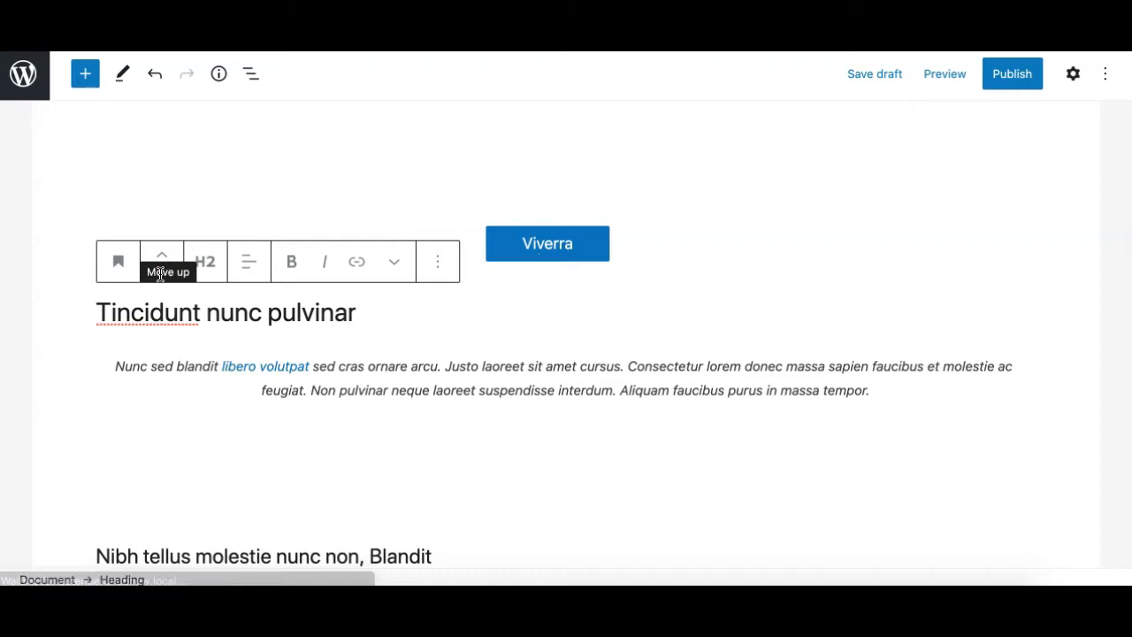
# Step: Move the "Tincidunt nunc pulvinar" heading back up block by block to its original place under the post title
pyautogui.click(163, 257)
pyautogui.click(163, 257)
pyautogui.click(163, 258)
pyautogui.click(163, 257)
pyautogui.click(163, 257)
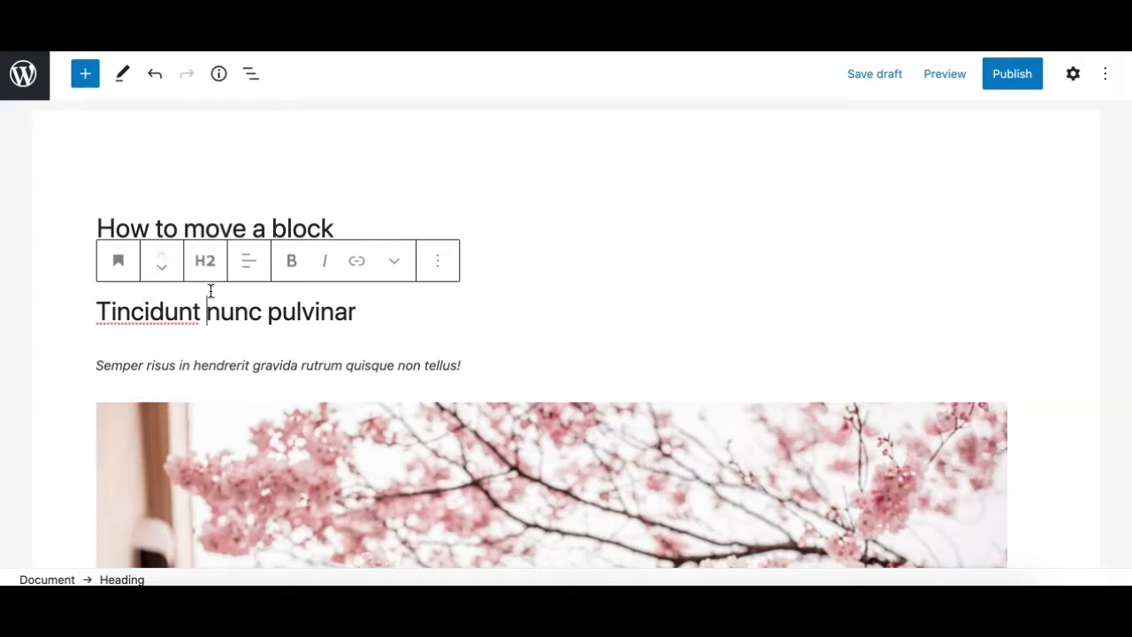
# Step: Relocate the "Tincidunt nunc pulvinar" heading by its block handle to directly above the Viverra button
pyautogui.scroll(-2, 218, 486)
pyautogui.scroll(2, 217, 486)
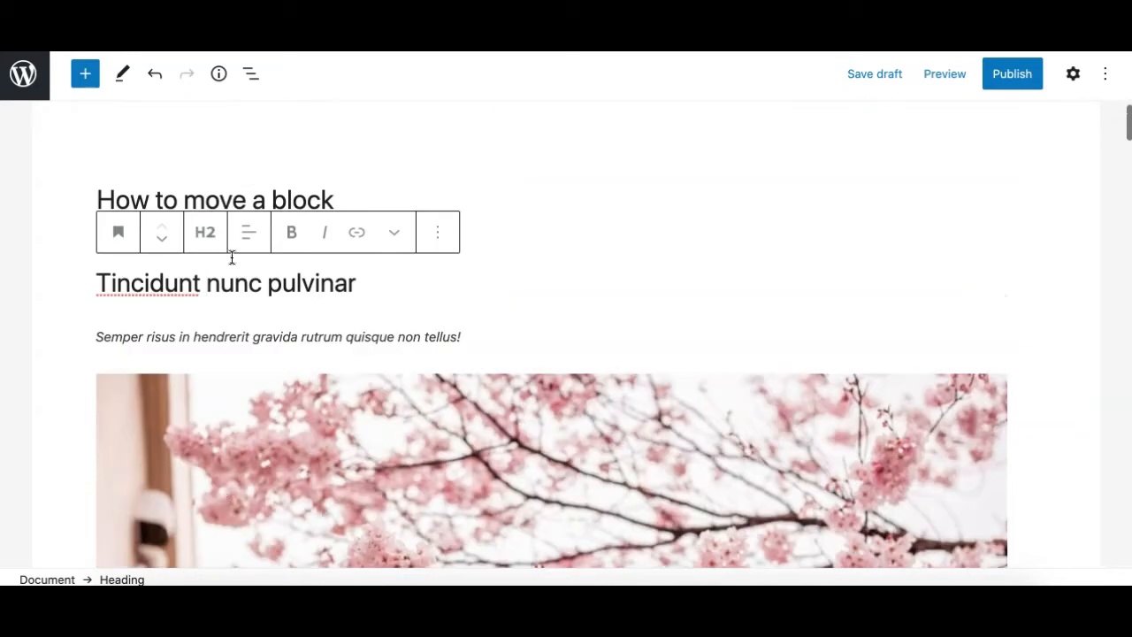
pyautogui.click(149, 226)
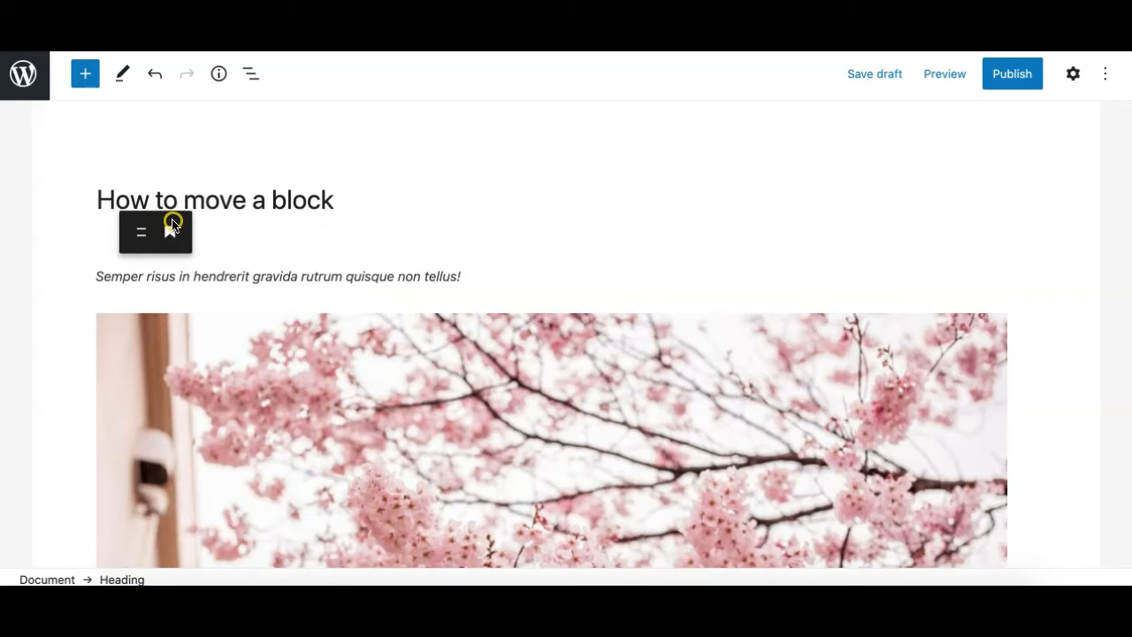
pyautogui.moveTo(175, 233); pyautogui.dragTo(301, 185)
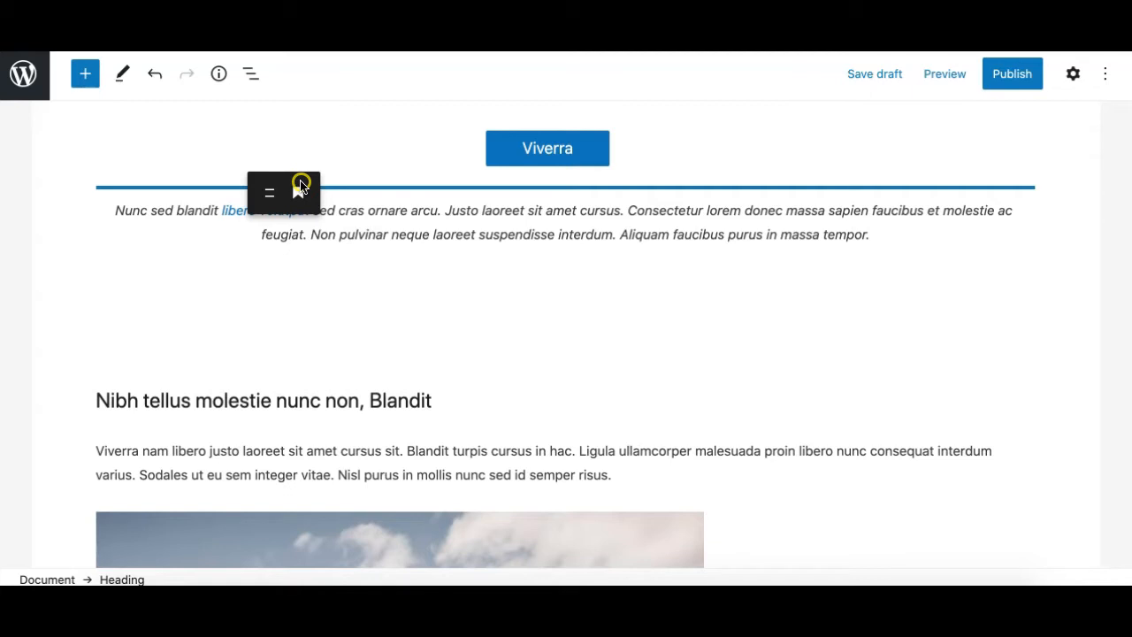
pyautogui.moveTo(301, 185); pyautogui.dragTo(398, 239)
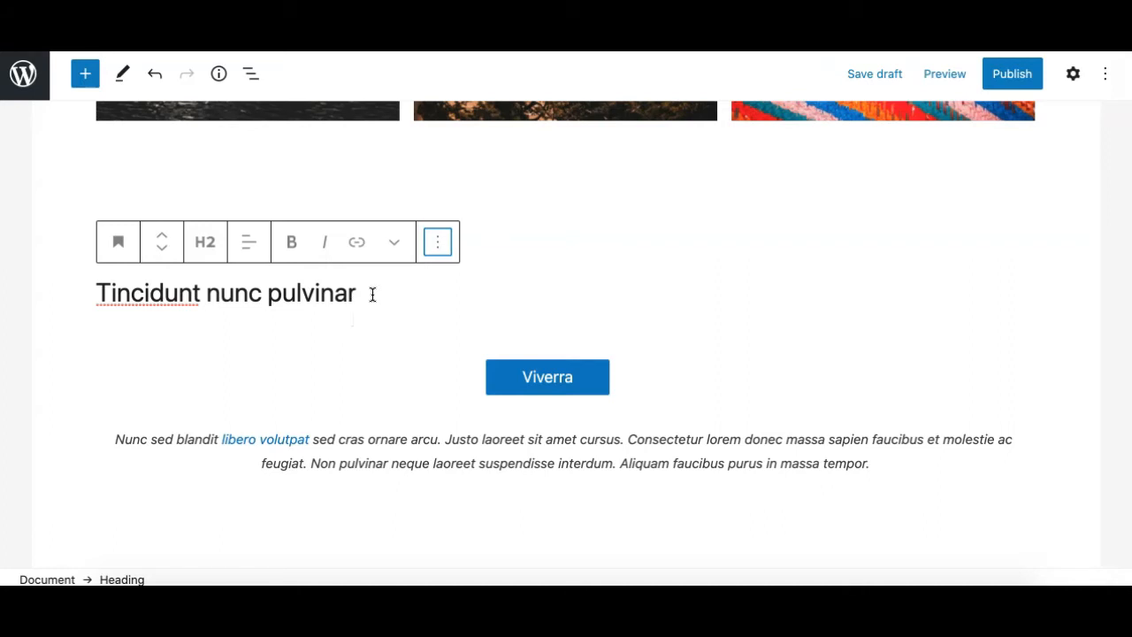
# Step: Examine the post from its beginning through the image sections to check where the relocated "Tincidunt nunc pulvinar" heading sits
pyautogui.scroll(10, 370, 295)
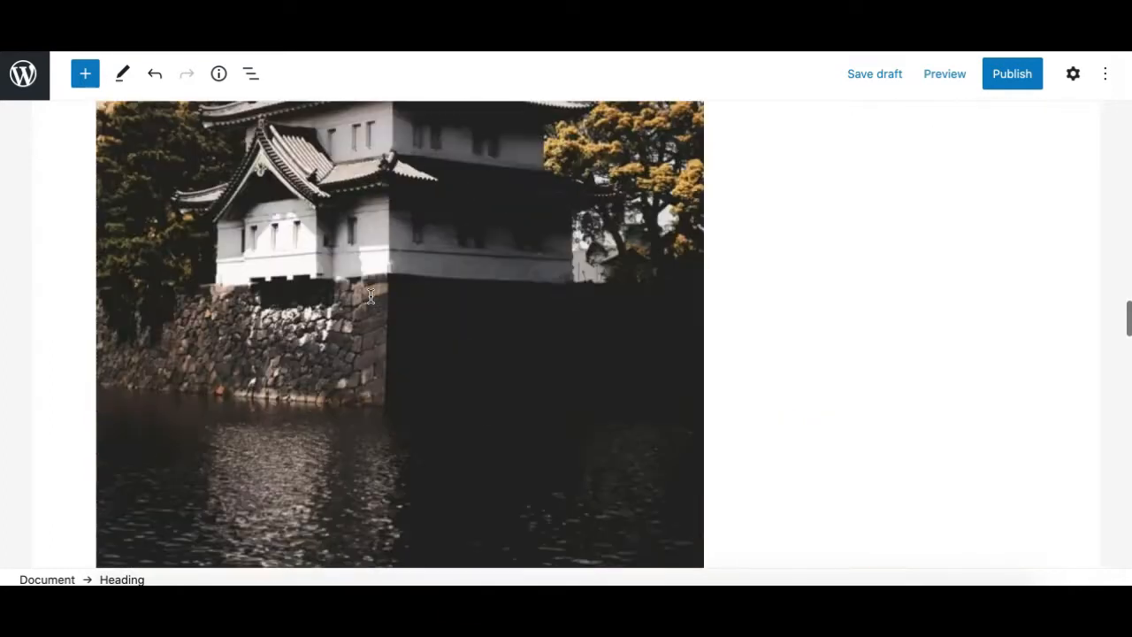
pyautogui.scroll(-10, 371, 295)
pyautogui.scroll(12, 370, 295)
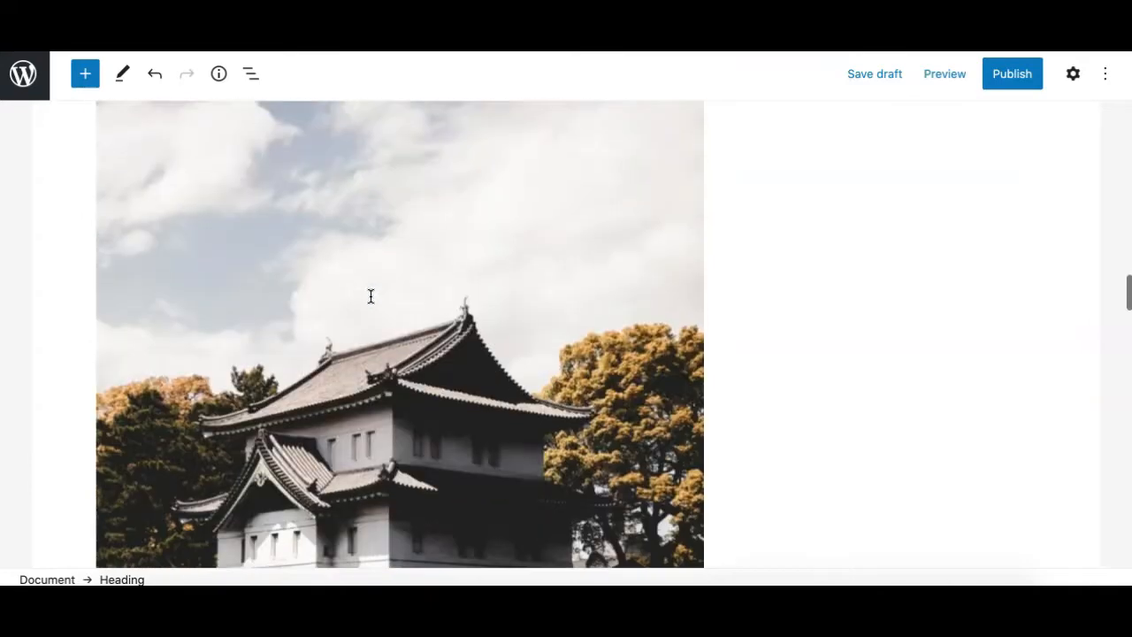
pyautogui.scroll(-10, 370, 295)
pyautogui.scroll(2, 370, 295)
pyautogui.scroll(-10, 371, 295)
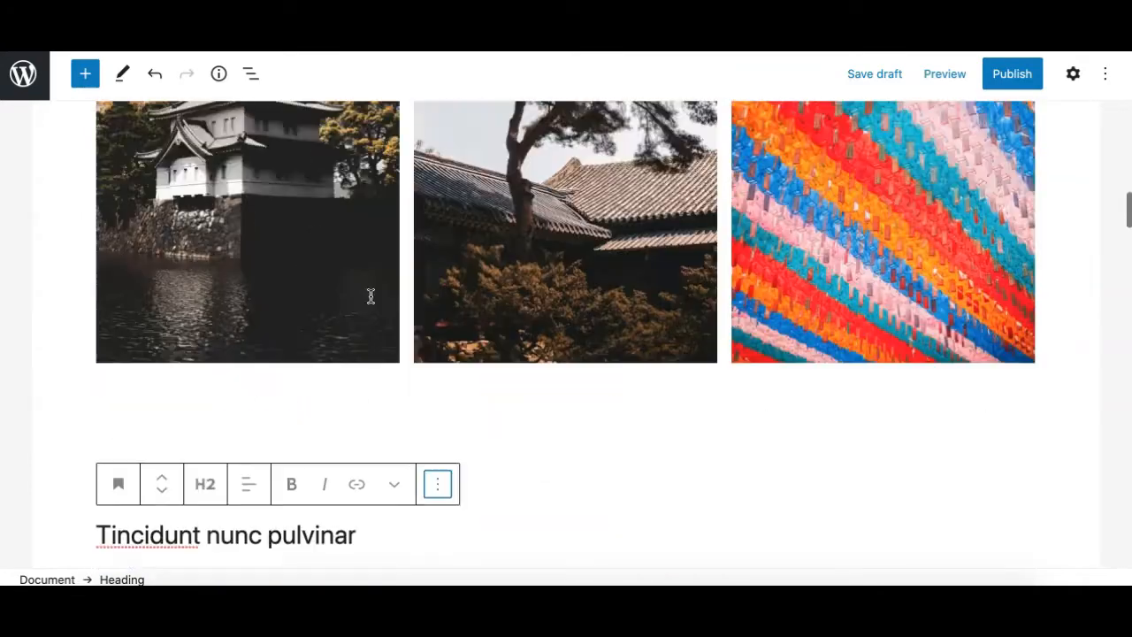
pyautogui.scroll(-3, 370, 296)
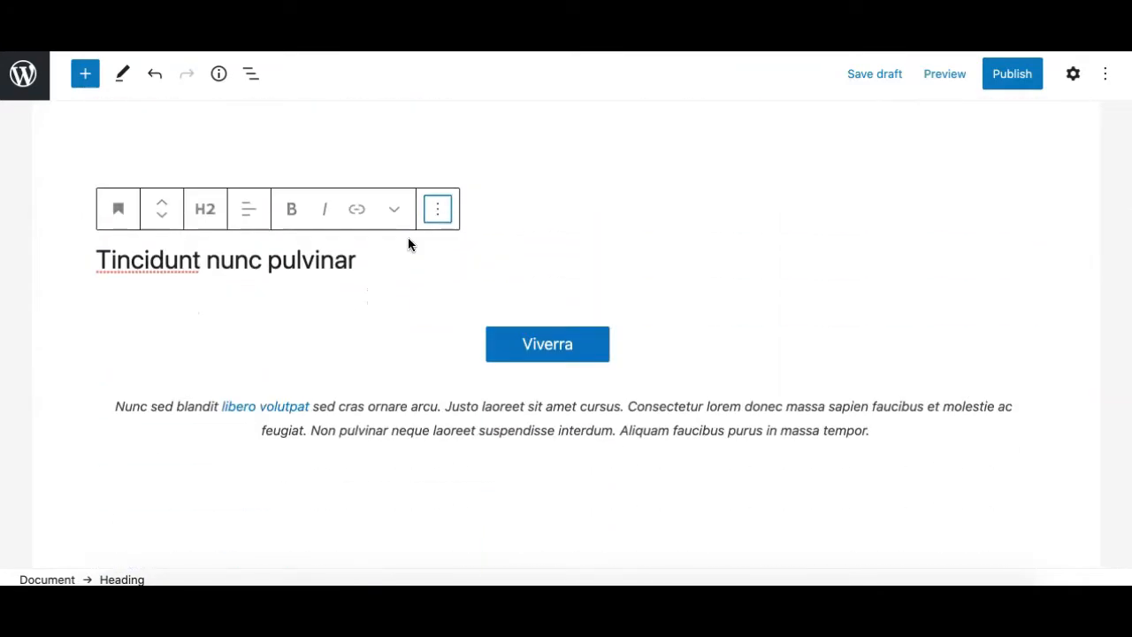
pyautogui.scroll(5, 370, 139)
pyautogui.scroll(5, 370, 137)
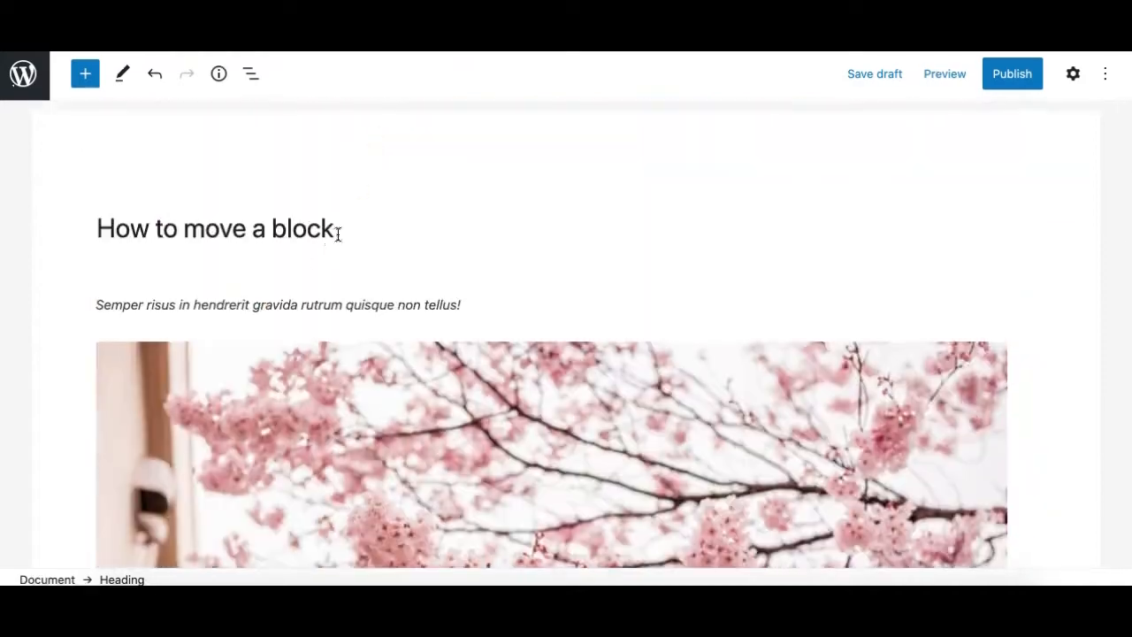
pyautogui.scroll(-10, 336, 297)
pyautogui.scroll(10, 245, 203)
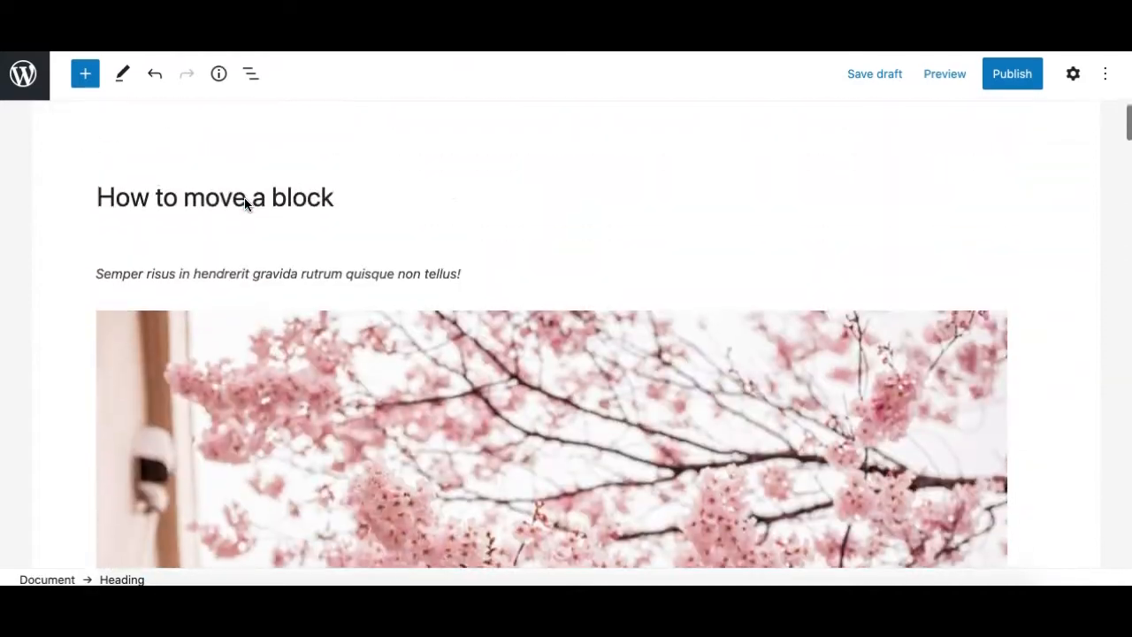
pyautogui.scroll(-4, 215, 235)
pyautogui.scroll(-15, 277, 326)
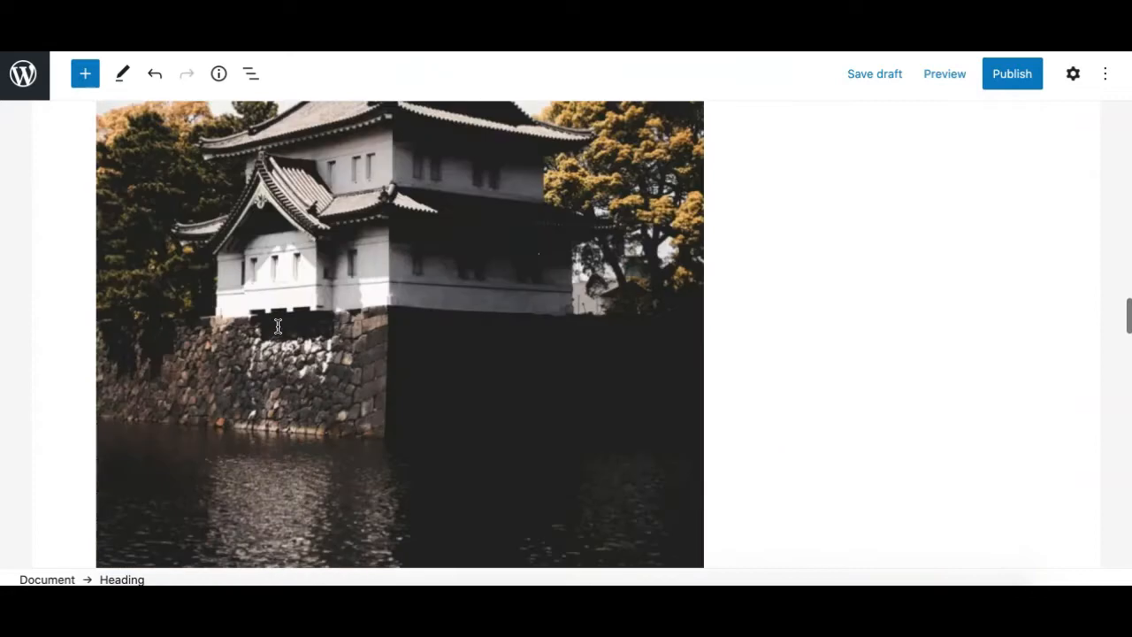
pyautogui.scroll(-8, 278, 326)
pyautogui.scroll(15, 277, 336)
pyautogui.scroll(15, 280, 358)
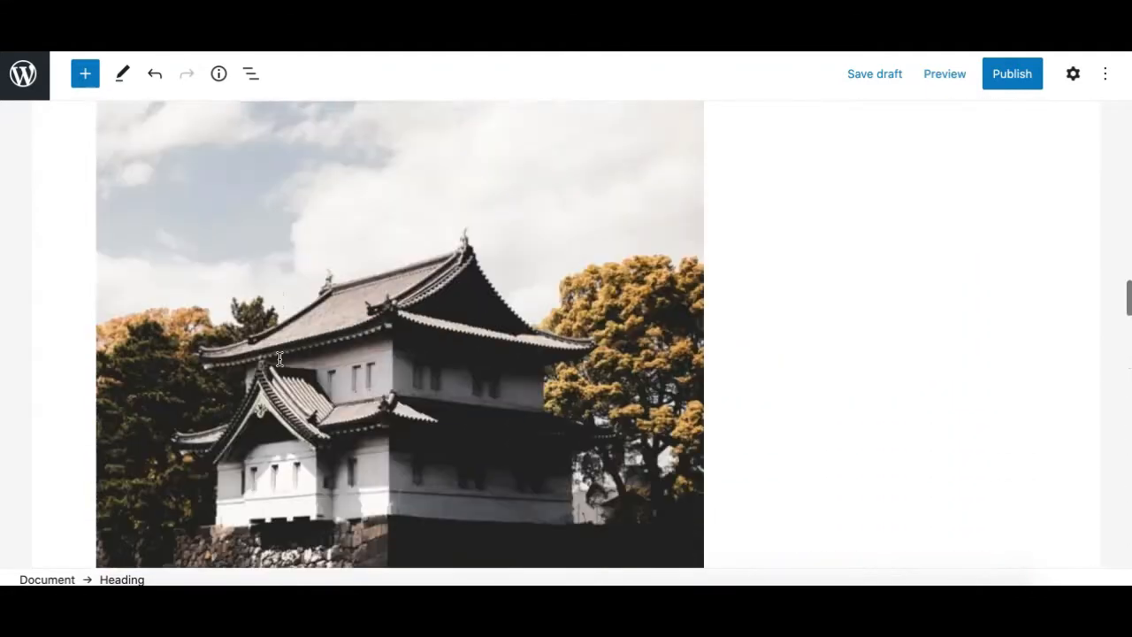
pyautogui.scroll(2, 280, 358)
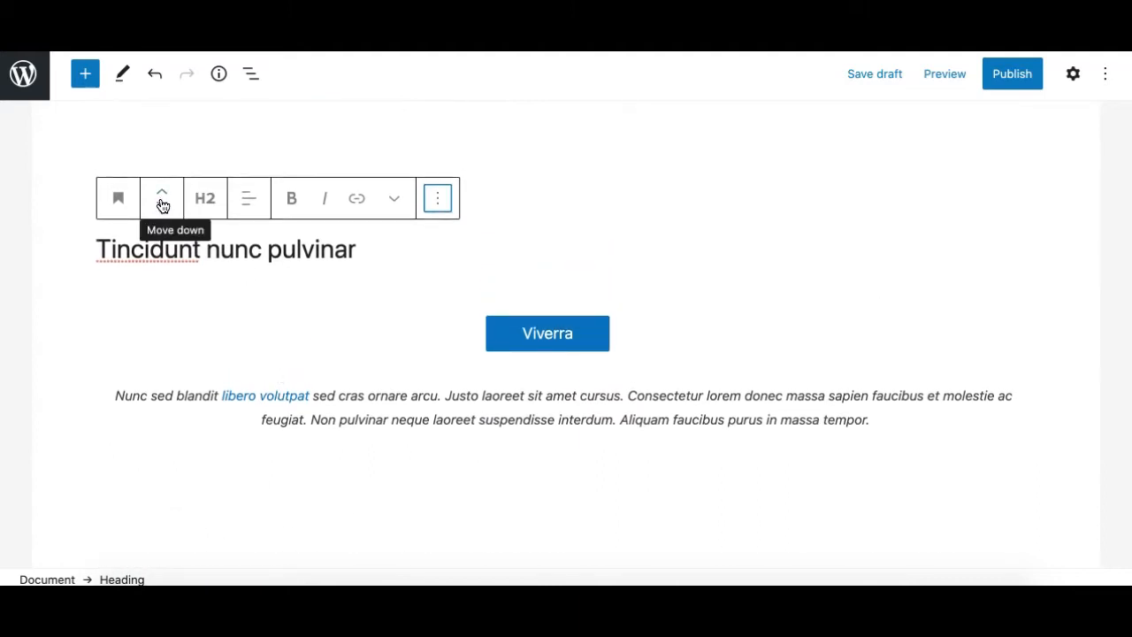
# Step: Use Move To to place the "Tincidunt nunc pulvinar" heading between the "Non pulvinar neque" paragraph and the spacer above "Sodales ut eu sem integer."
pyautogui.click(438, 203)
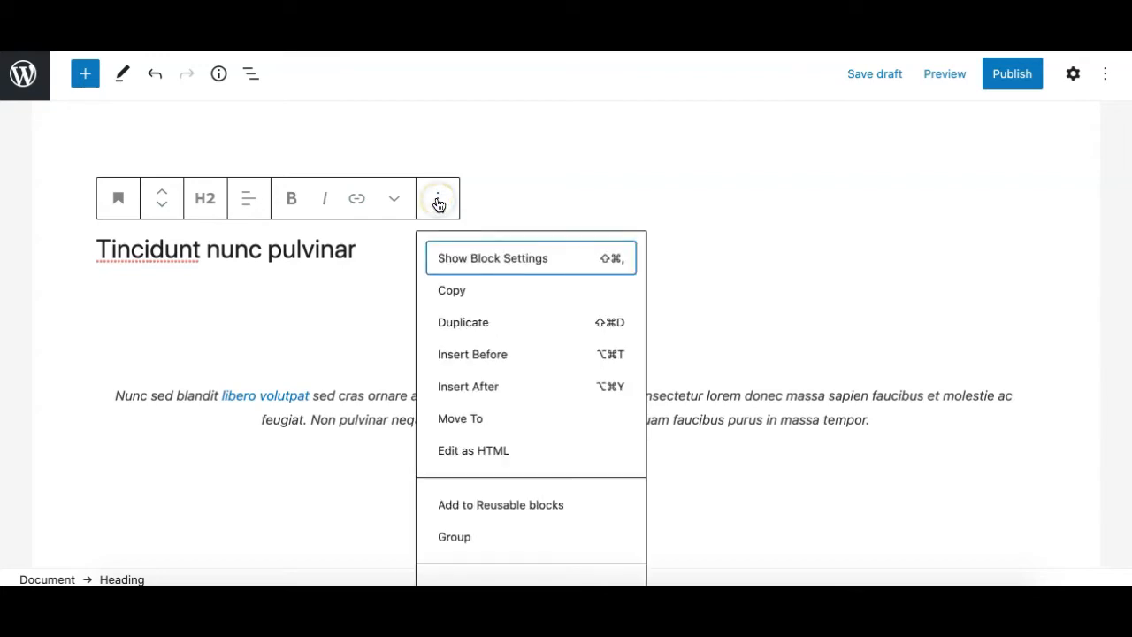
pyautogui.click(463, 424)
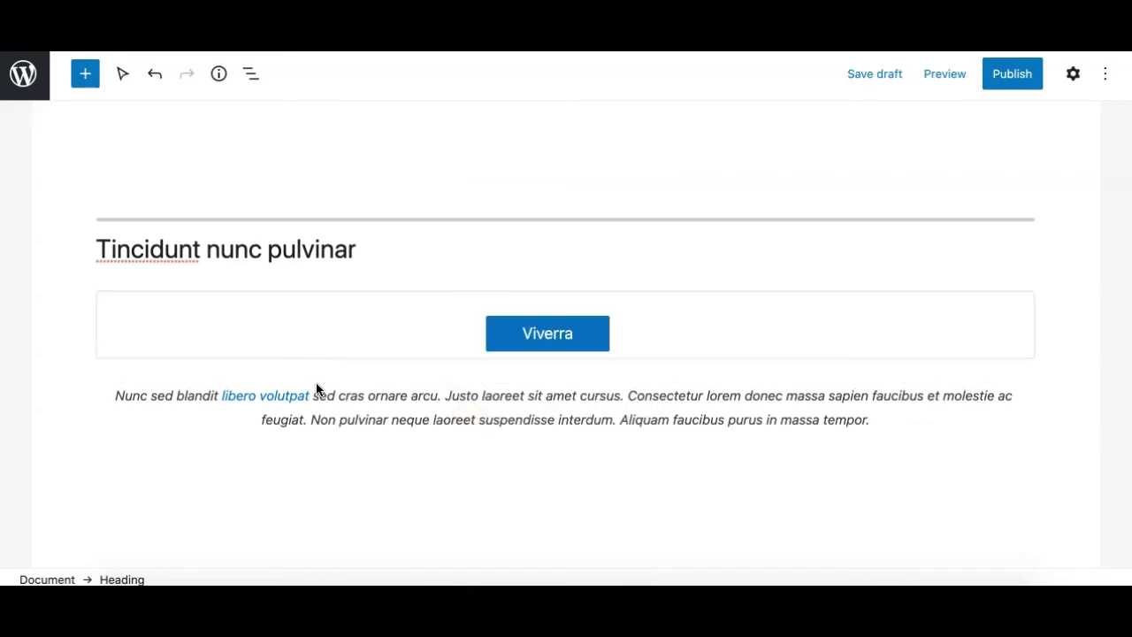
pyautogui.scroll(-15, 312, 456)
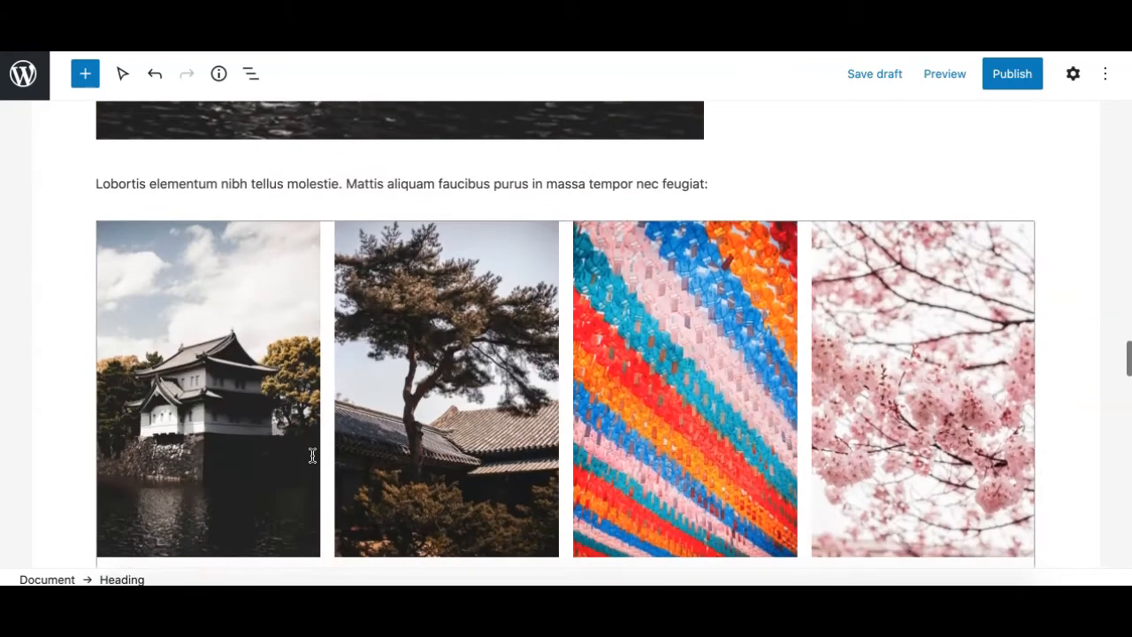
pyautogui.scroll(-10, 312, 455)
pyautogui.scroll(-8, 313, 455)
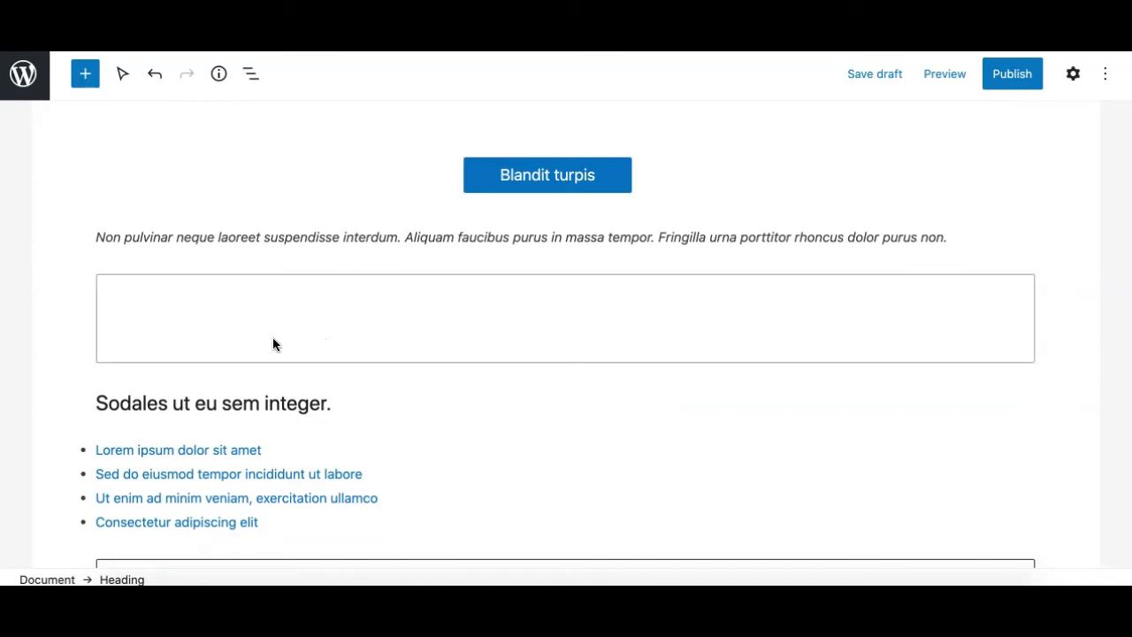
pyautogui.click(170, 336)
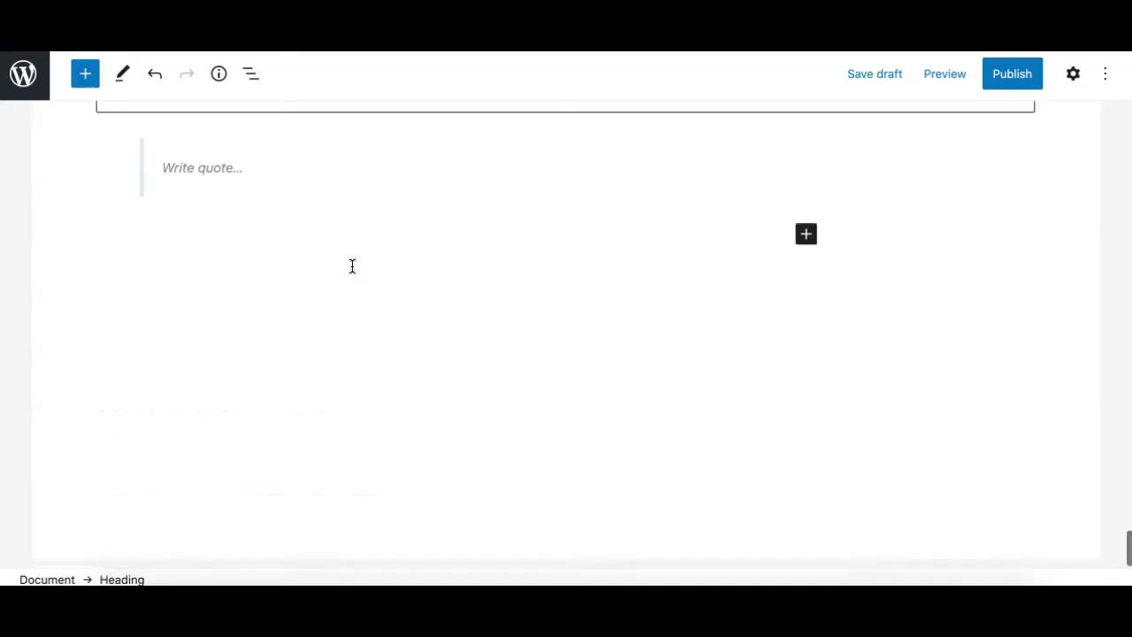
# Step: Check the "Tincidunt nunc pulvinar" heading's placement relative to its neighbouring blocks and the rest of the post
pyautogui.scroll(8, 352, 266)
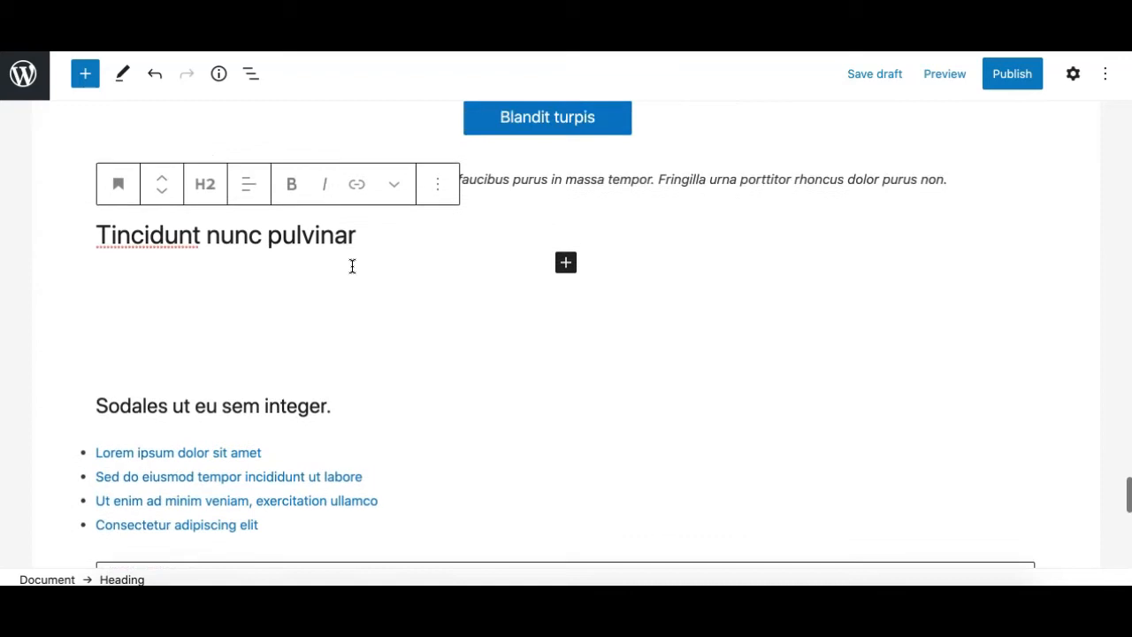
pyautogui.scroll(-1, 352, 266)
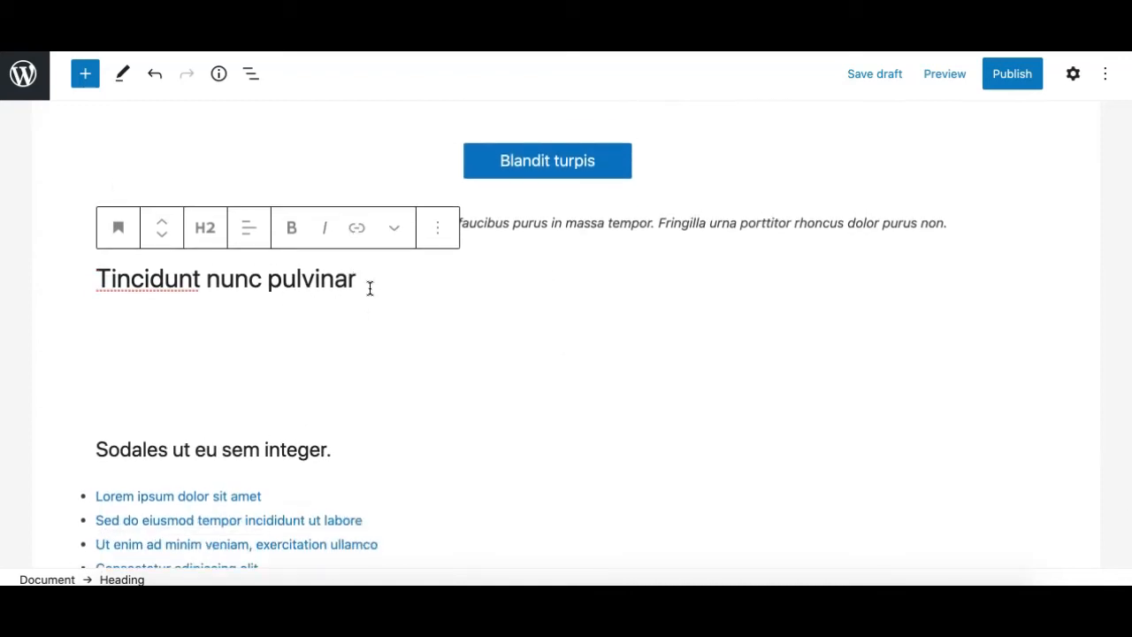
pyautogui.click(332, 325)
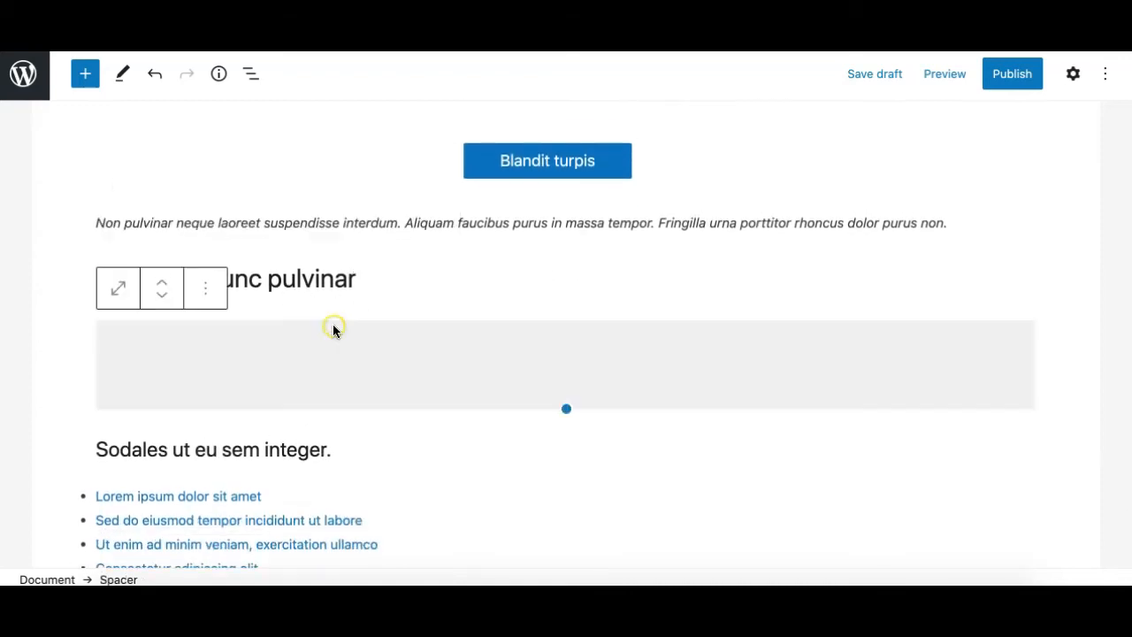
pyautogui.click(360, 283)
pyautogui.scroll(6, 362, 226)
pyautogui.scroll(-8, 363, 226)
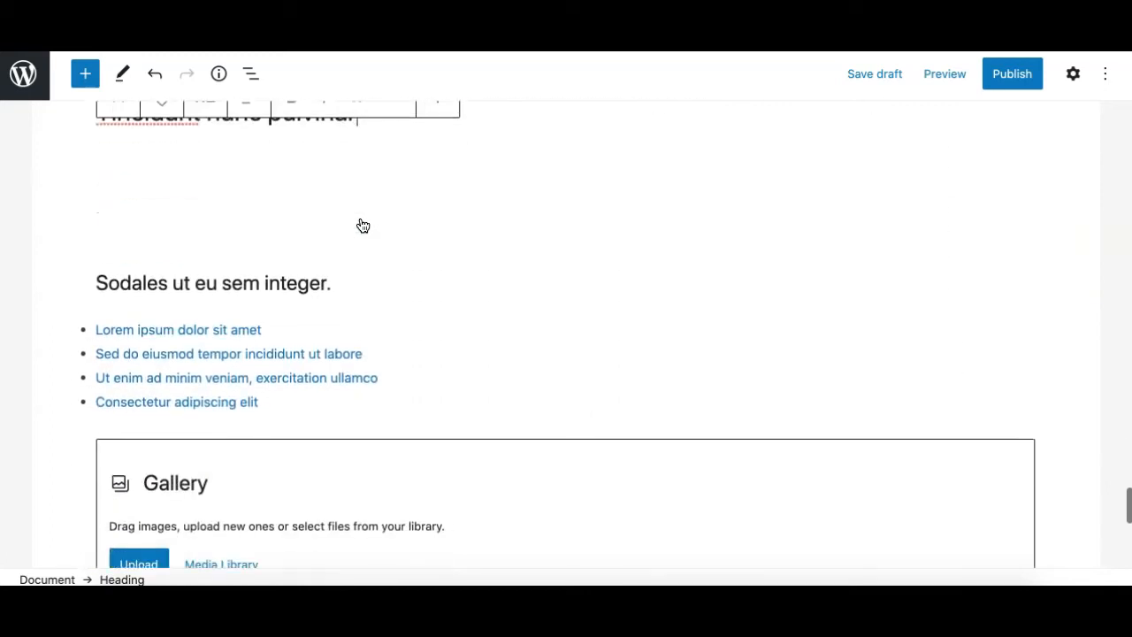
pyautogui.scroll(-5, 347, 284)
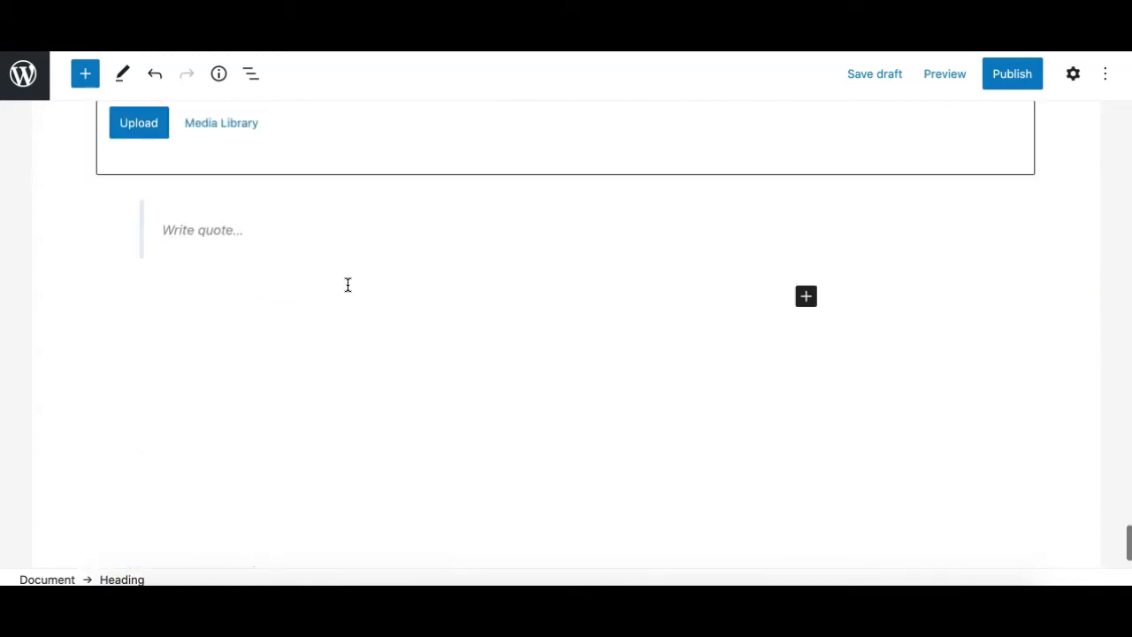
pyautogui.scroll(10, 348, 284)
pyautogui.scroll(10, 348, 284)
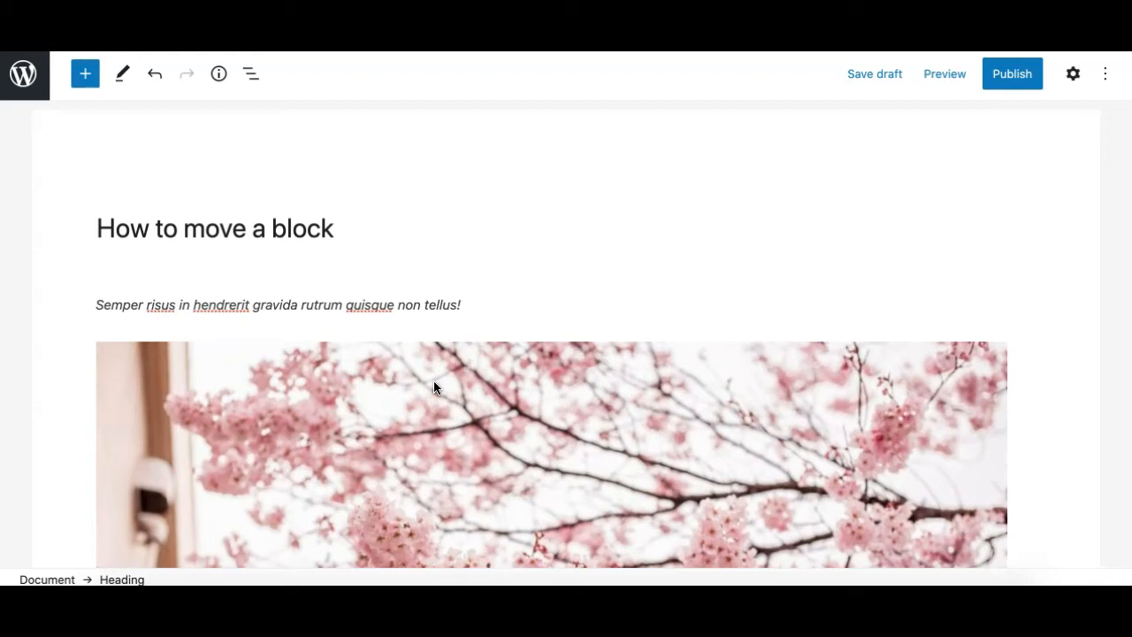
pyautogui.scroll(-15, 434, 382)
pyautogui.scroll(-15, 435, 382)
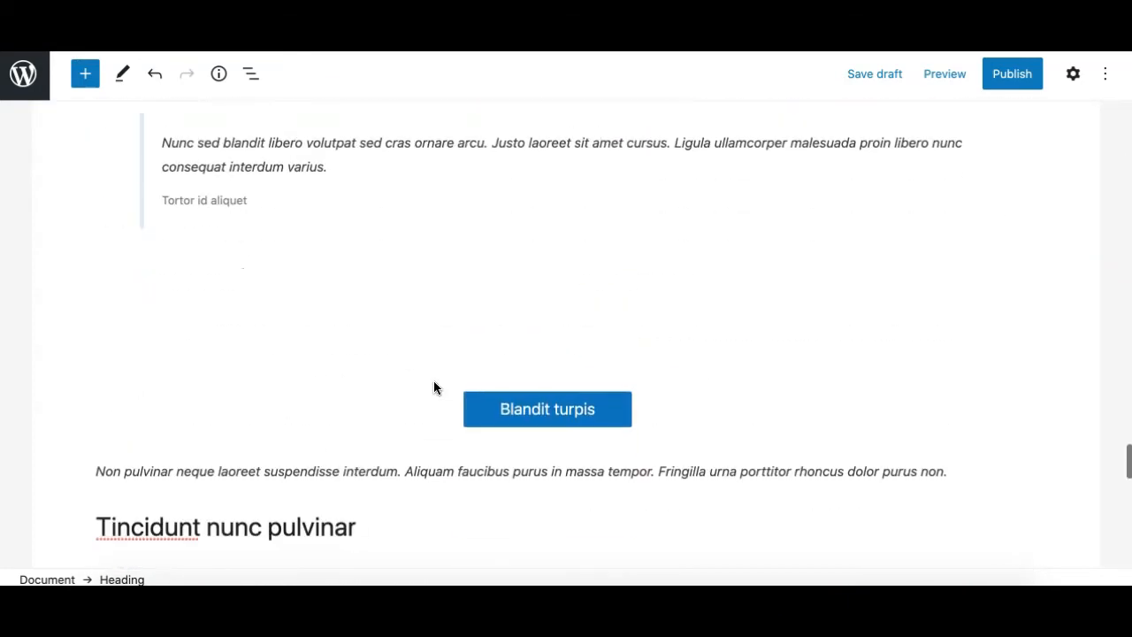
# Step: Select the "Sodales ut eu sem integer." heading together with the bulleted list beneath it and show the block settings
pyautogui.scroll(4, 433, 386)
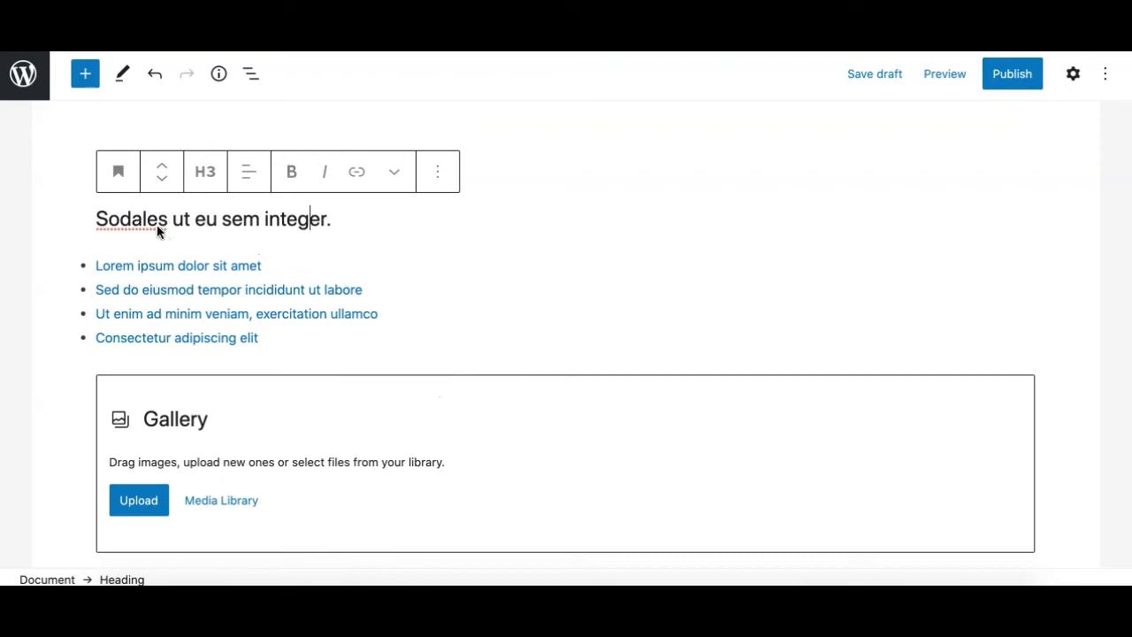
pyautogui.moveTo(99, 220); pyautogui.dragTo(323, 334)
pyautogui.click(386, 220)
pyautogui.click(395, 288)
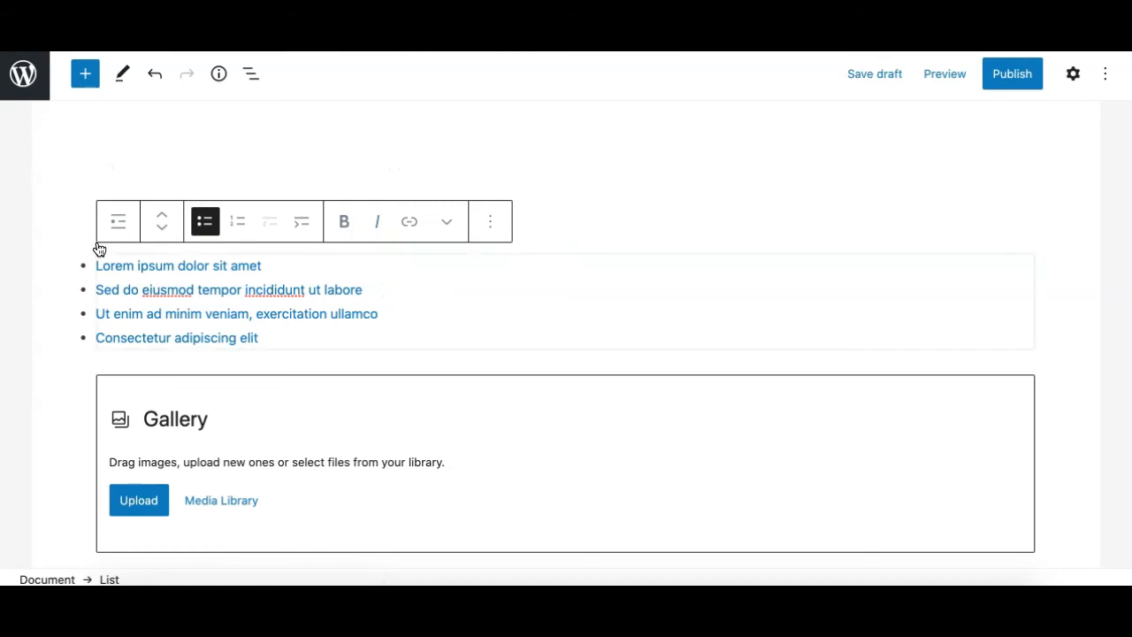
pyautogui.moveTo(67, 233); pyautogui.dragTo(298, 327)
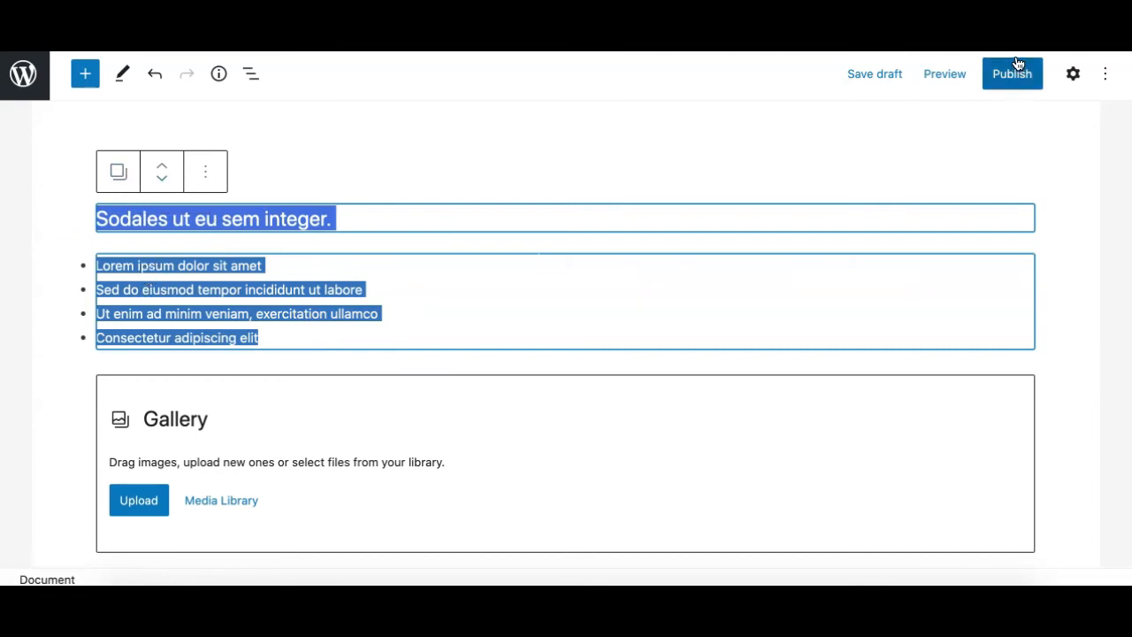
pyautogui.click(1072, 75)
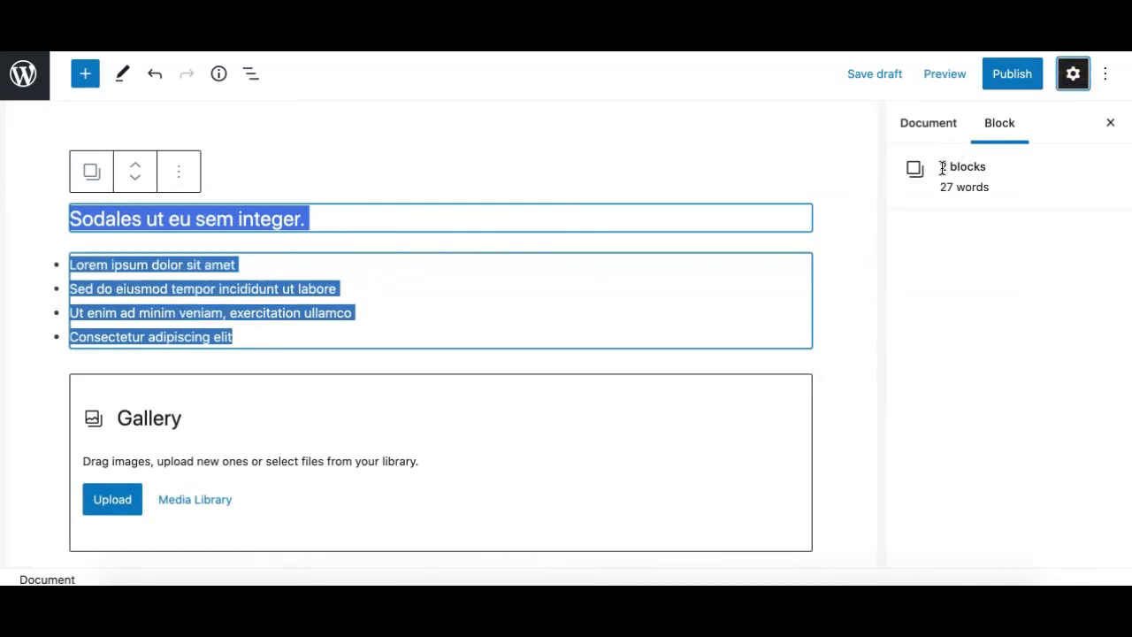
# Step: Move the selected "Sodales ut eu sem integer." heading and bulleted list together up to directly above the "Sodales ut eu sem integer vitae" heading
pyautogui.moveTo(942, 167); pyautogui.dragTo(972, 167)
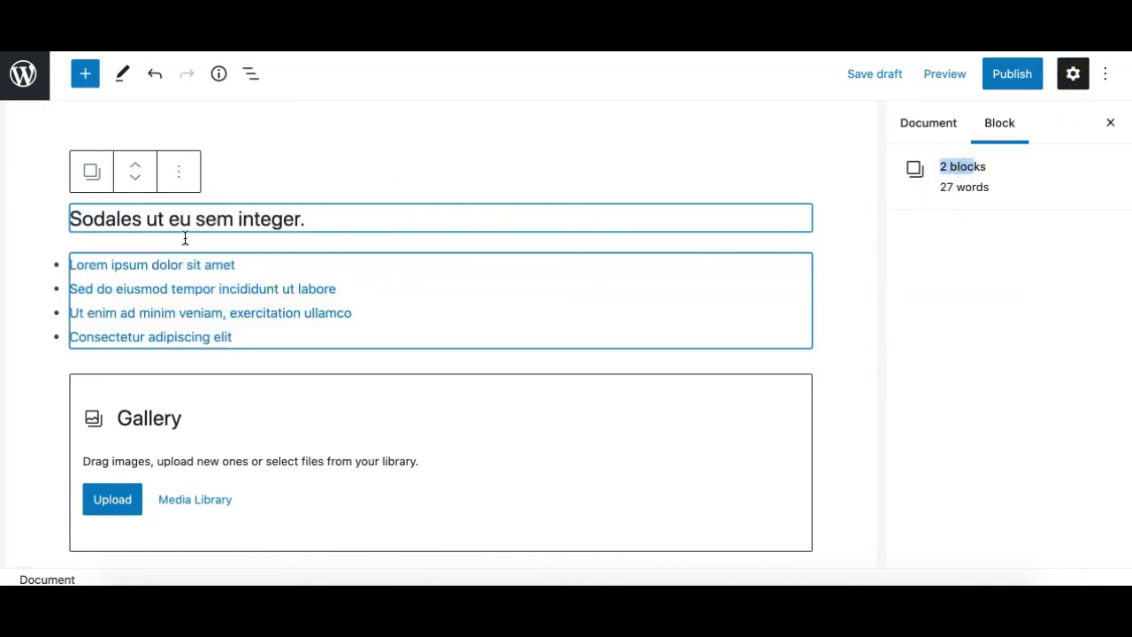
pyautogui.click(135, 165)
pyautogui.click(137, 168)
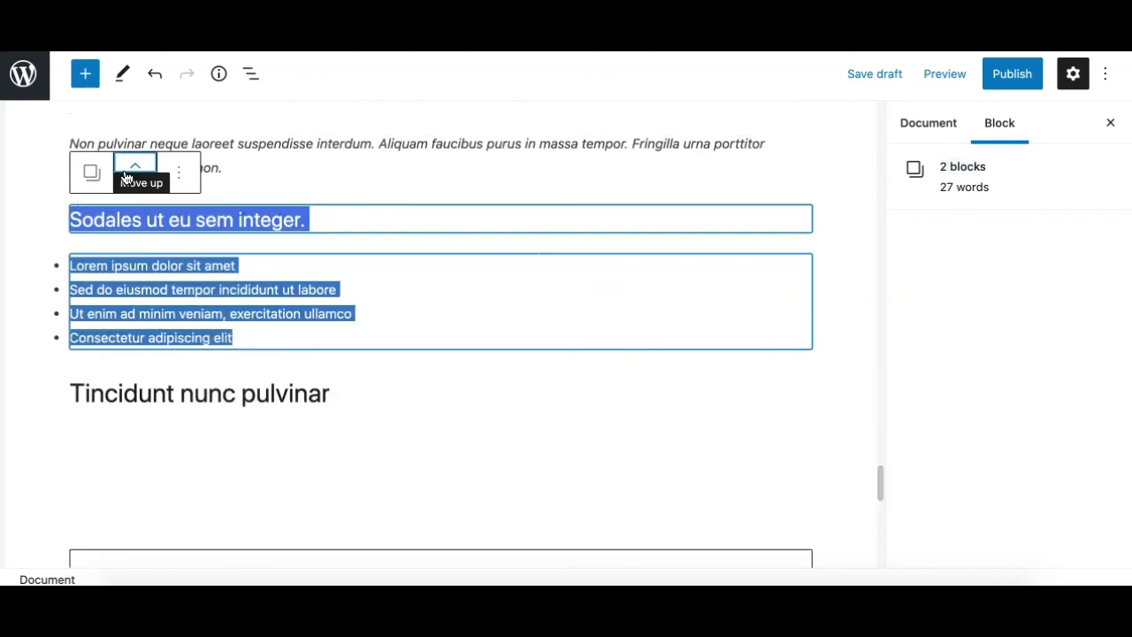
pyautogui.moveTo(133, 168); pyautogui.dragTo(177, 201)
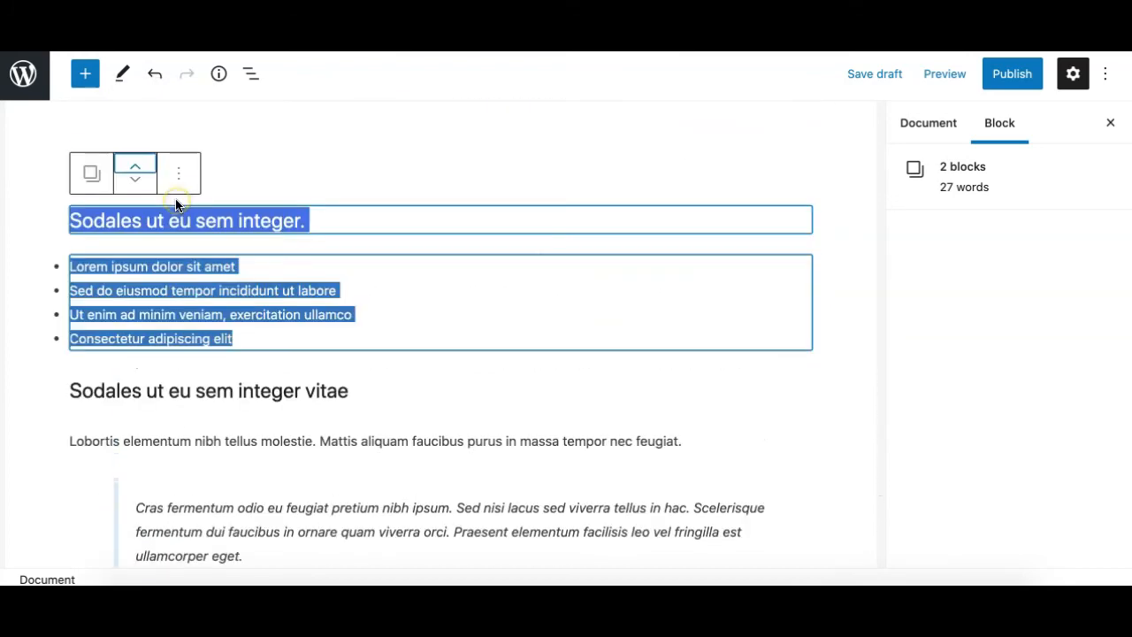
# Step: Check the Move To option among the actions for the two selected blocks, and leave it without moving them
pyautogui.click(180, 173)
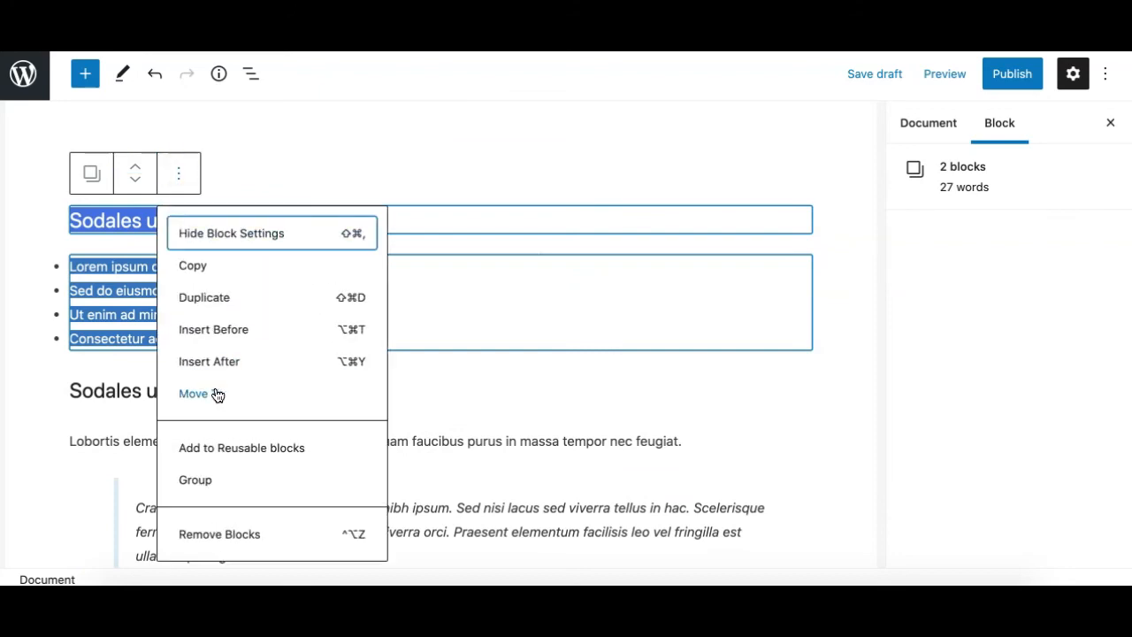
pyautogui.click(542, 285)
pyautogui.click(389, 308)
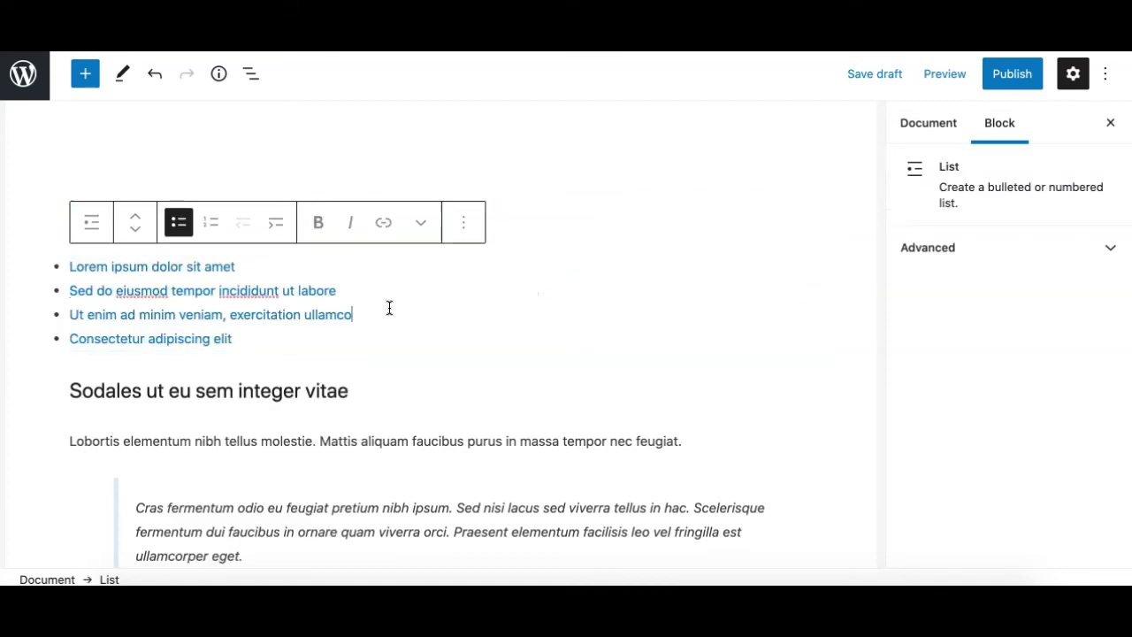
# Step: Move the five blocks from the "Sodales ut eu sem integer vitae" heading through the "Tortor id aliquet" quote up together and back down to above "Blandit turpis"
pyautogui.scroll(-5, 400, 373)
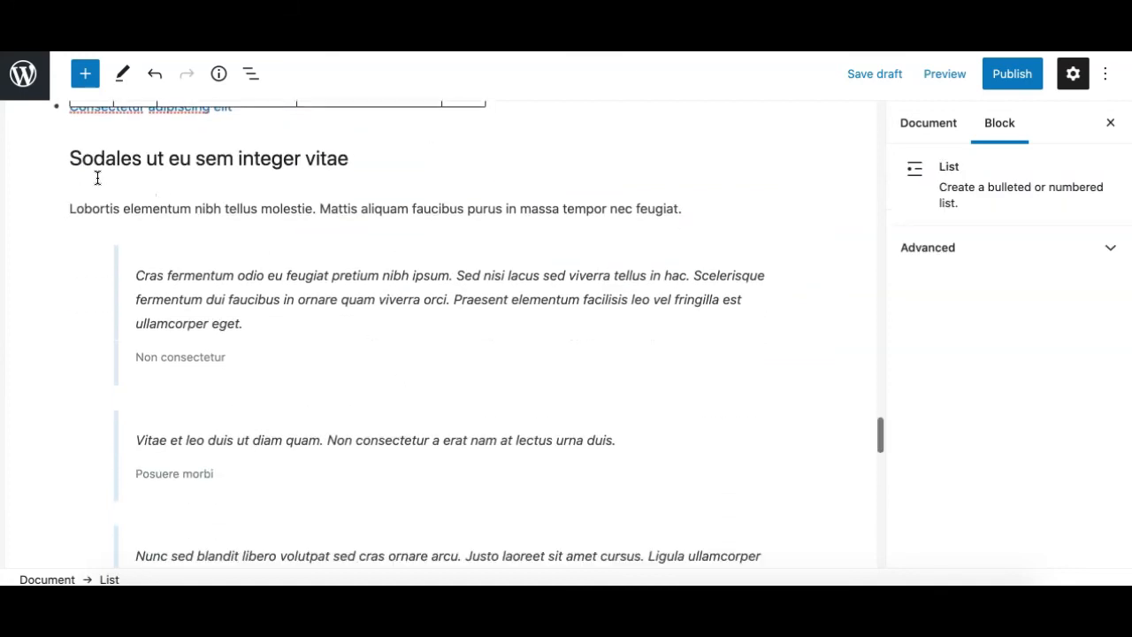
pyautogui.click(66, 161)
pyautogui.moveTo(68, 157); pyautogui.dragTo(186, 533)
pyautogui.scroll(3, 185, 299)
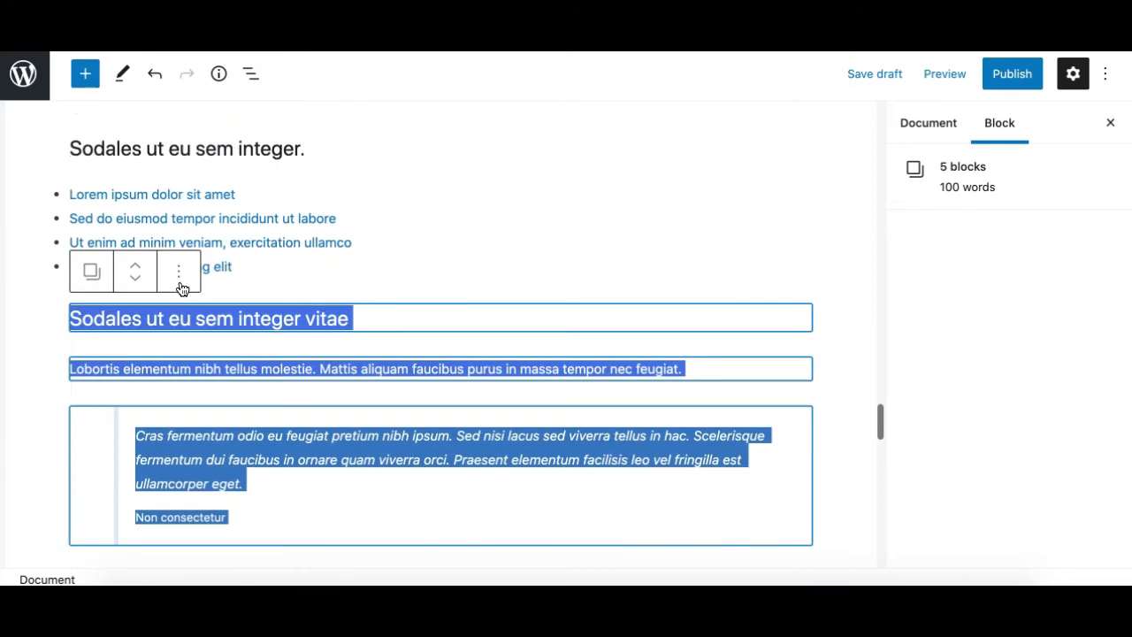
pyautogui.click(135, 265)
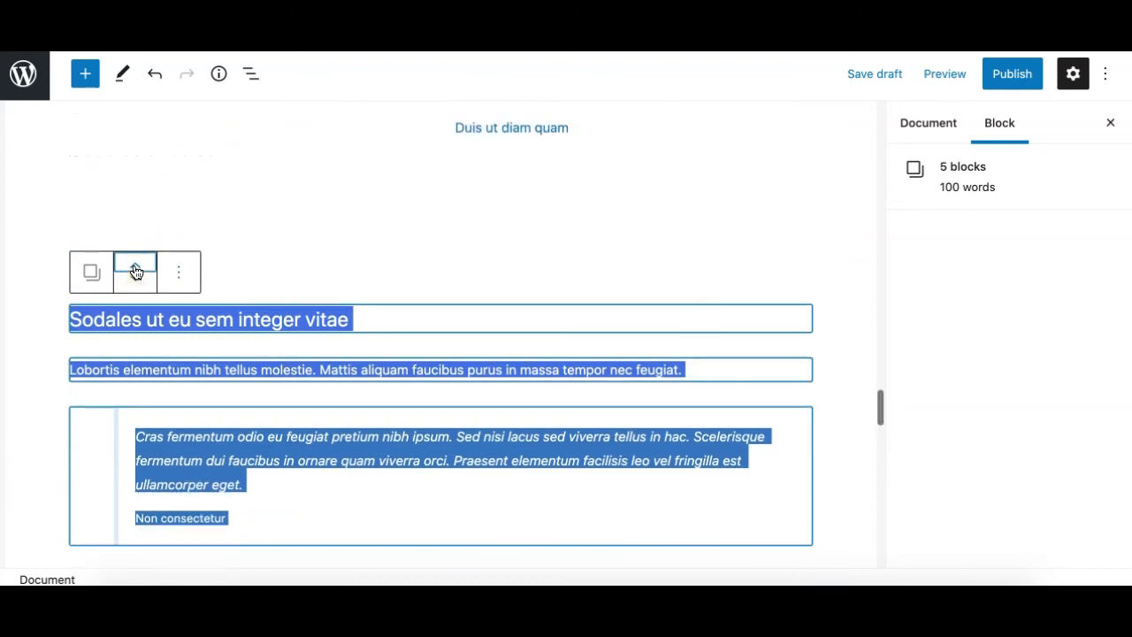
pyautogui.click(136, 280)
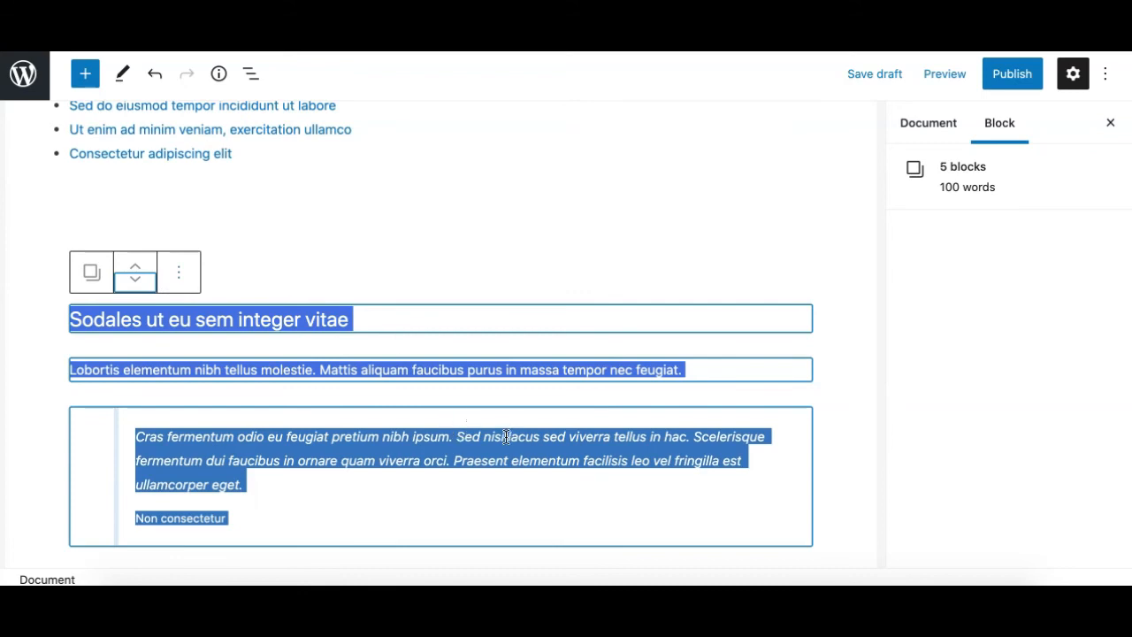
pyautogui.scroll(-5, 500, 462)
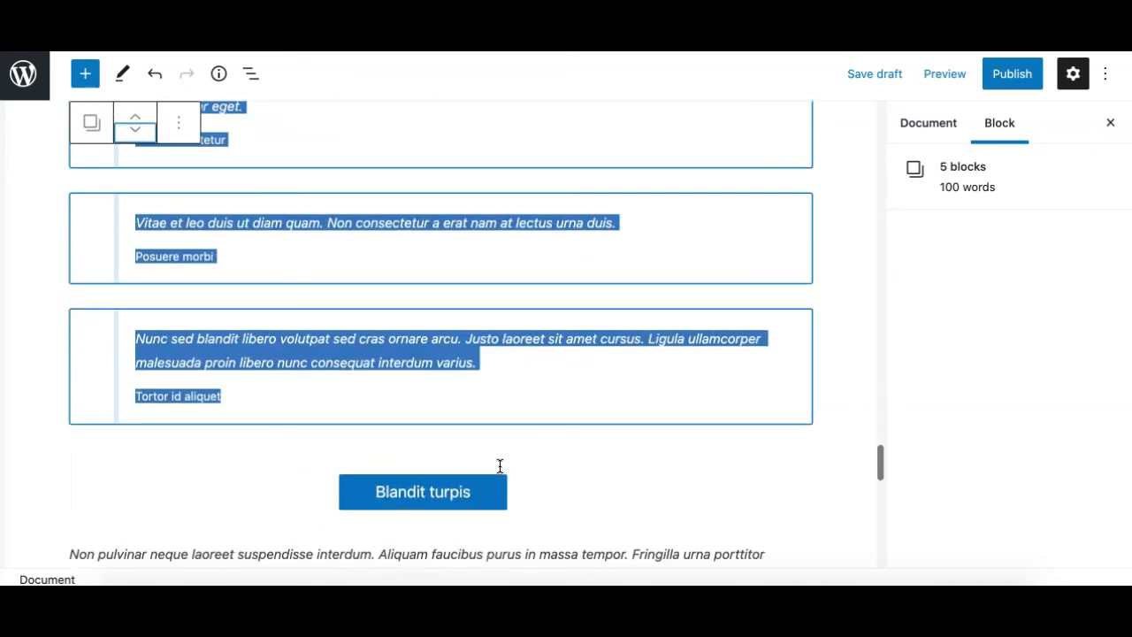
pyautogui.click(51, 412)
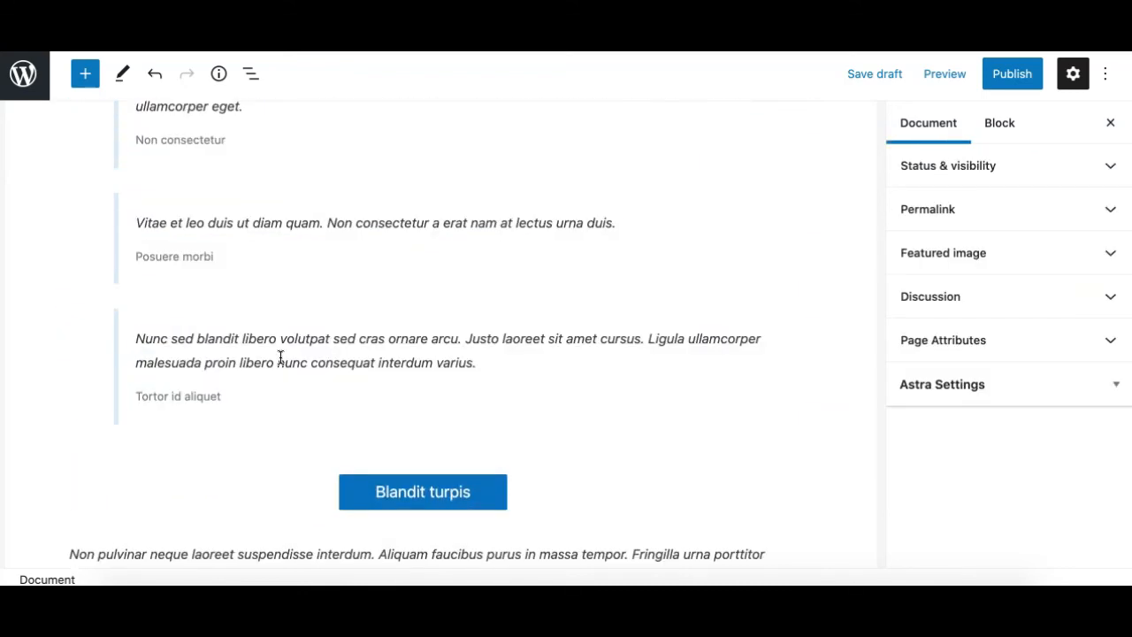
pyautogui.scroll(2, 280, 357)
pyautogui.scroll(-3, 280, 357)
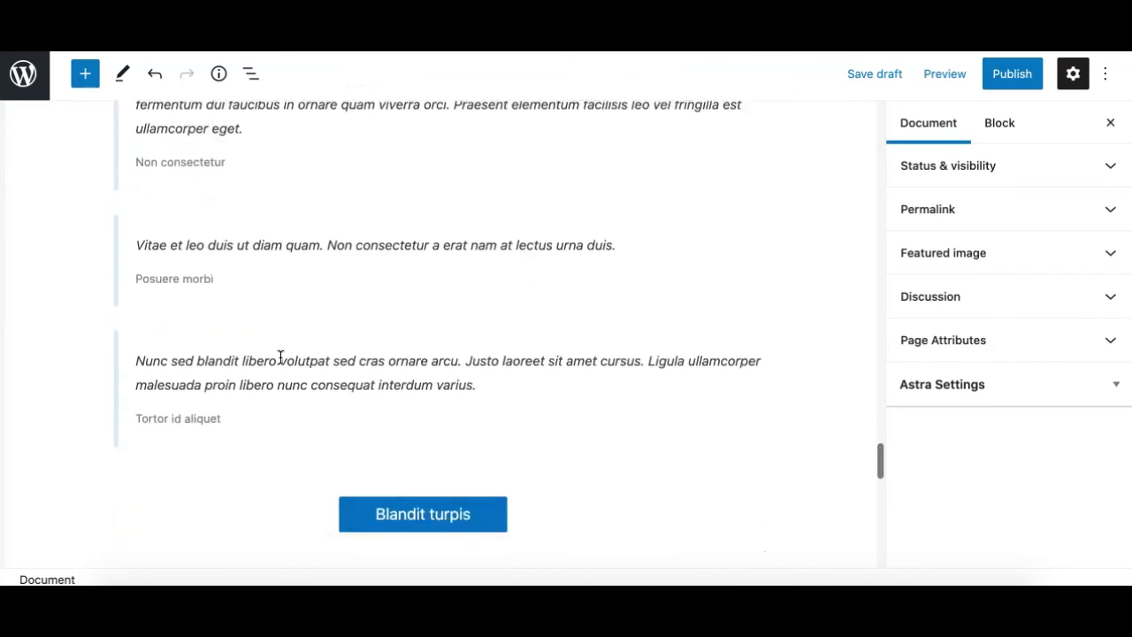